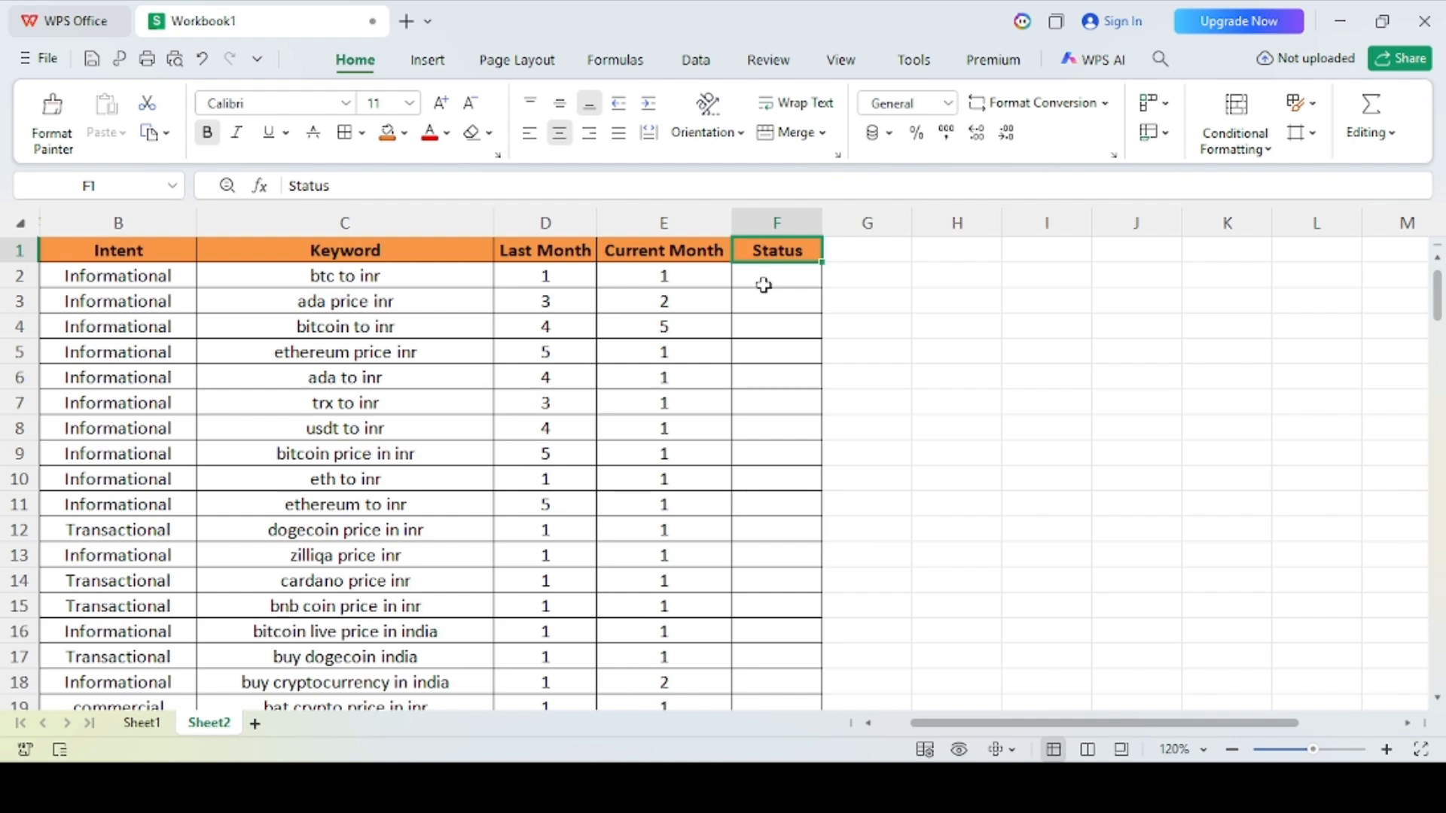
Step: Begin an IF formula in F2 that returns "Improved" when Current Month E2 is less than Last Month D2
left_click(765, 282)
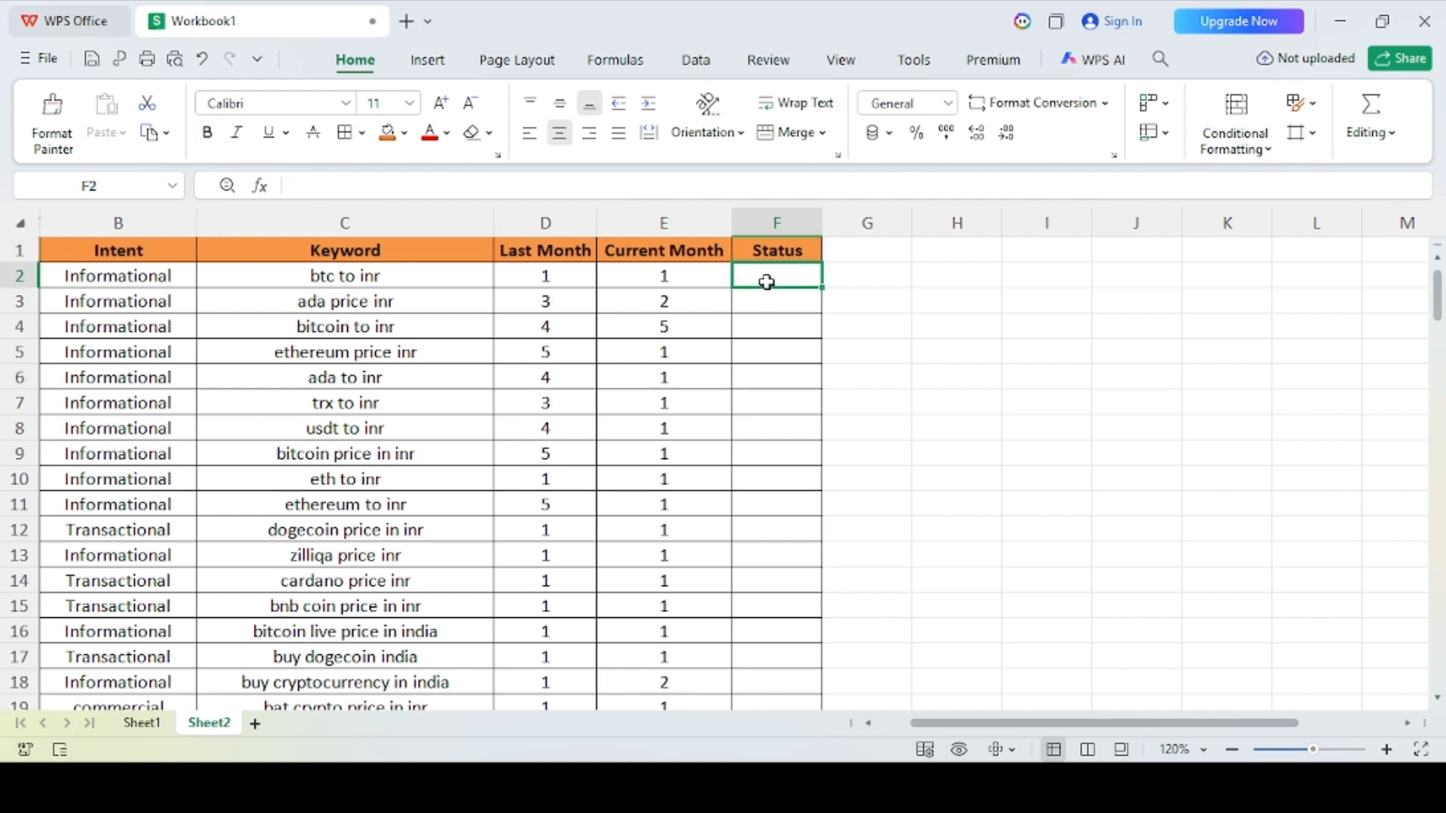
type("=if")
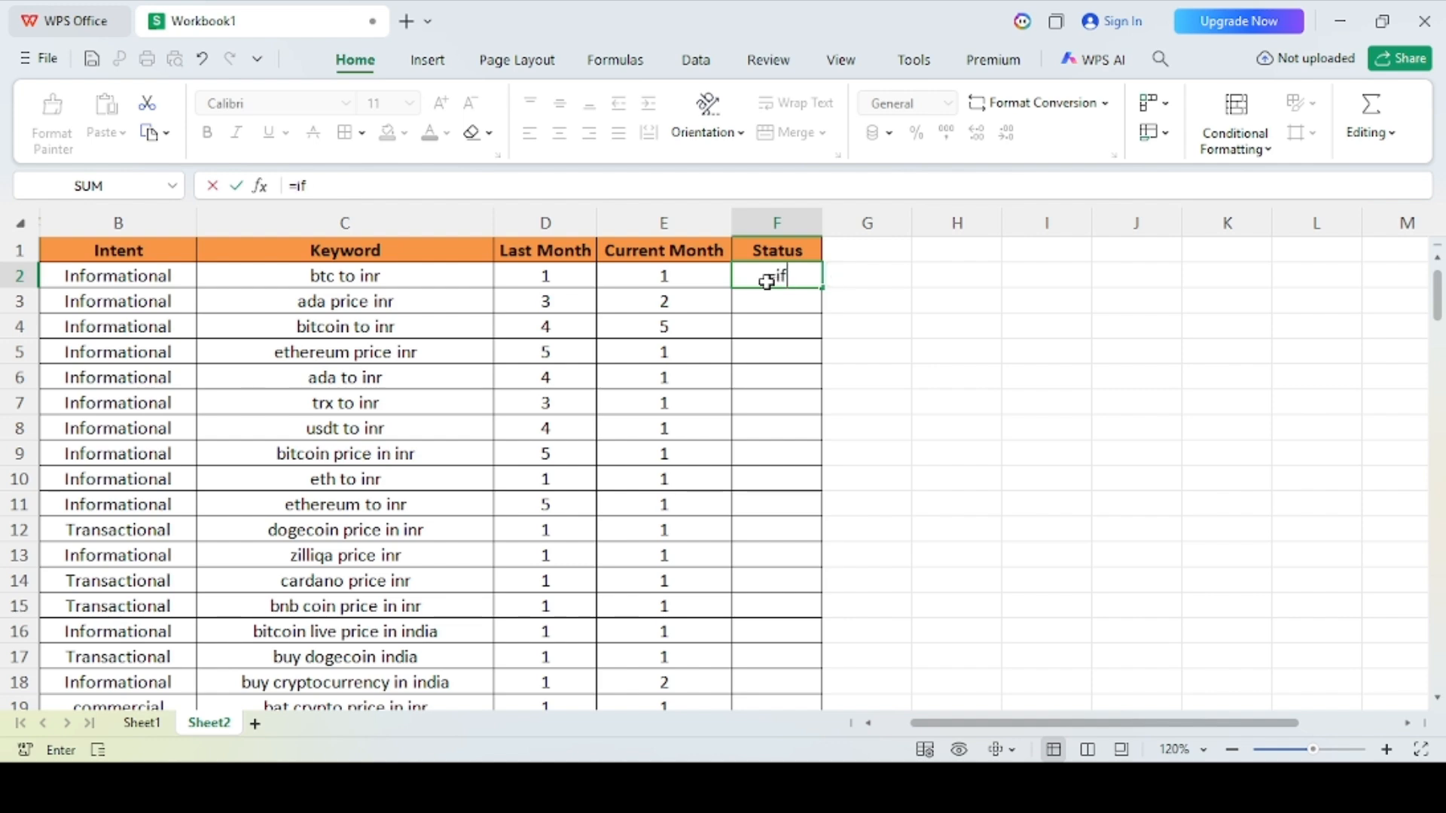
type("(")
left_click(674, 277)
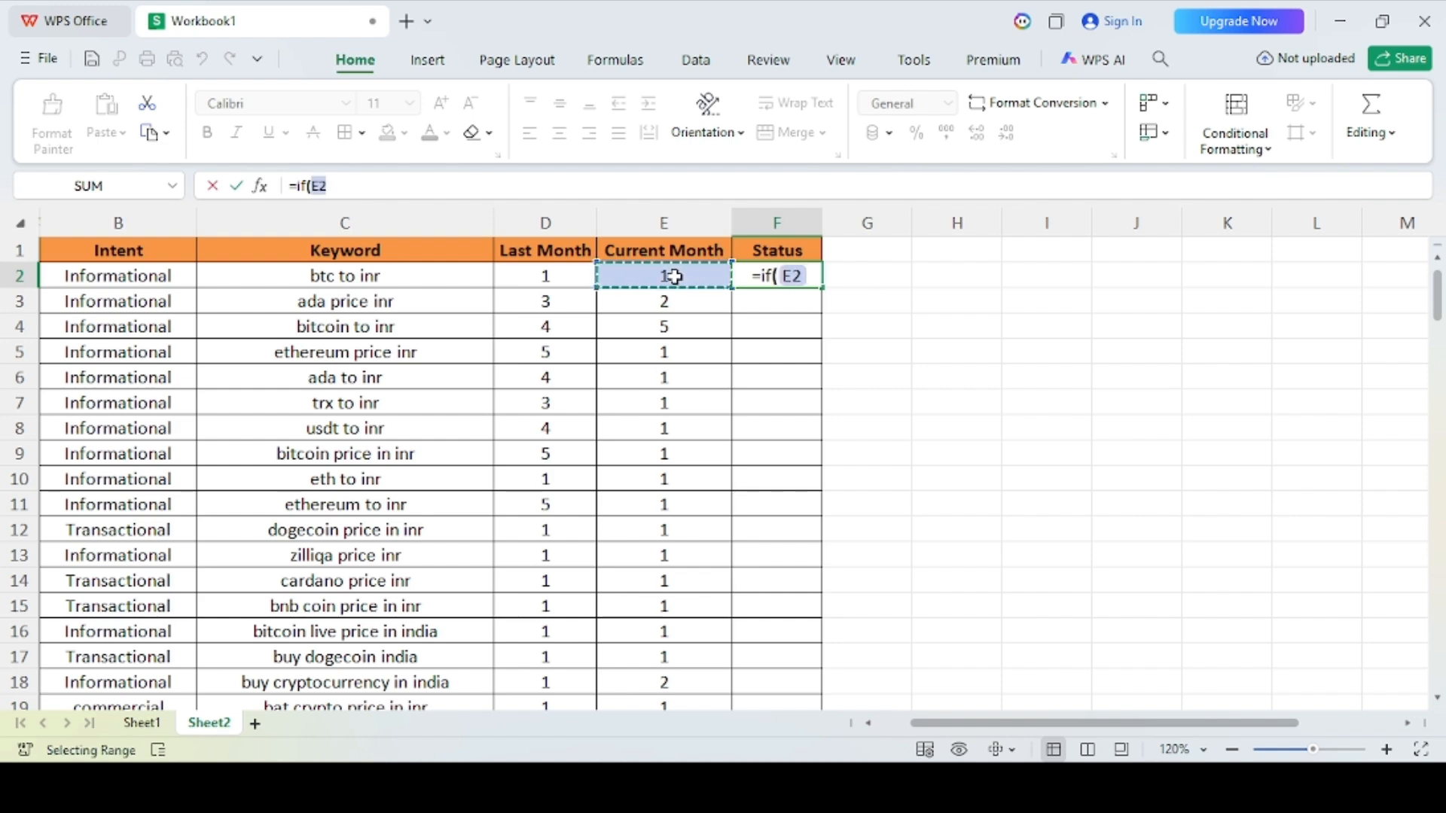
type("<")
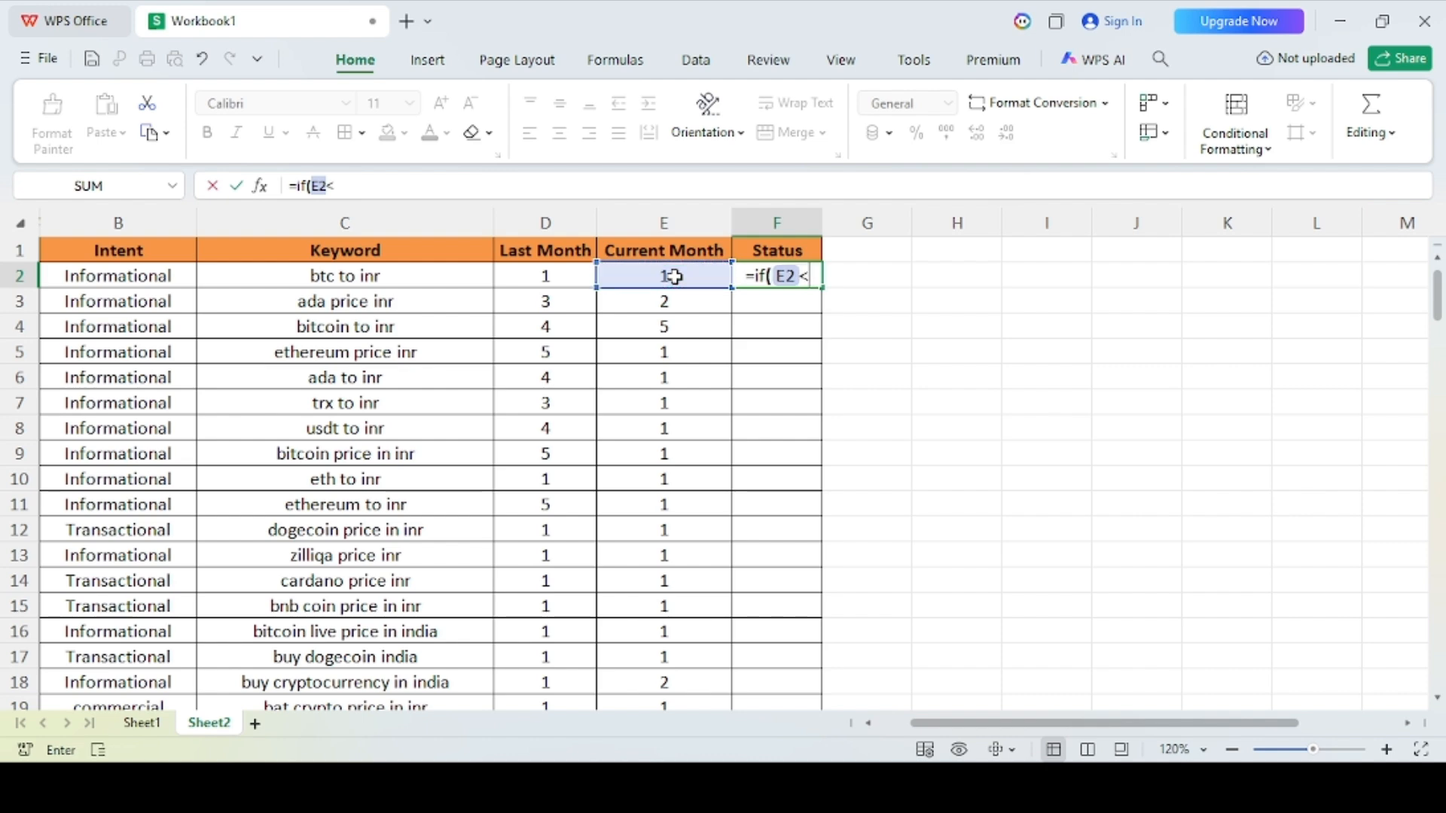
left_click(527, 275)
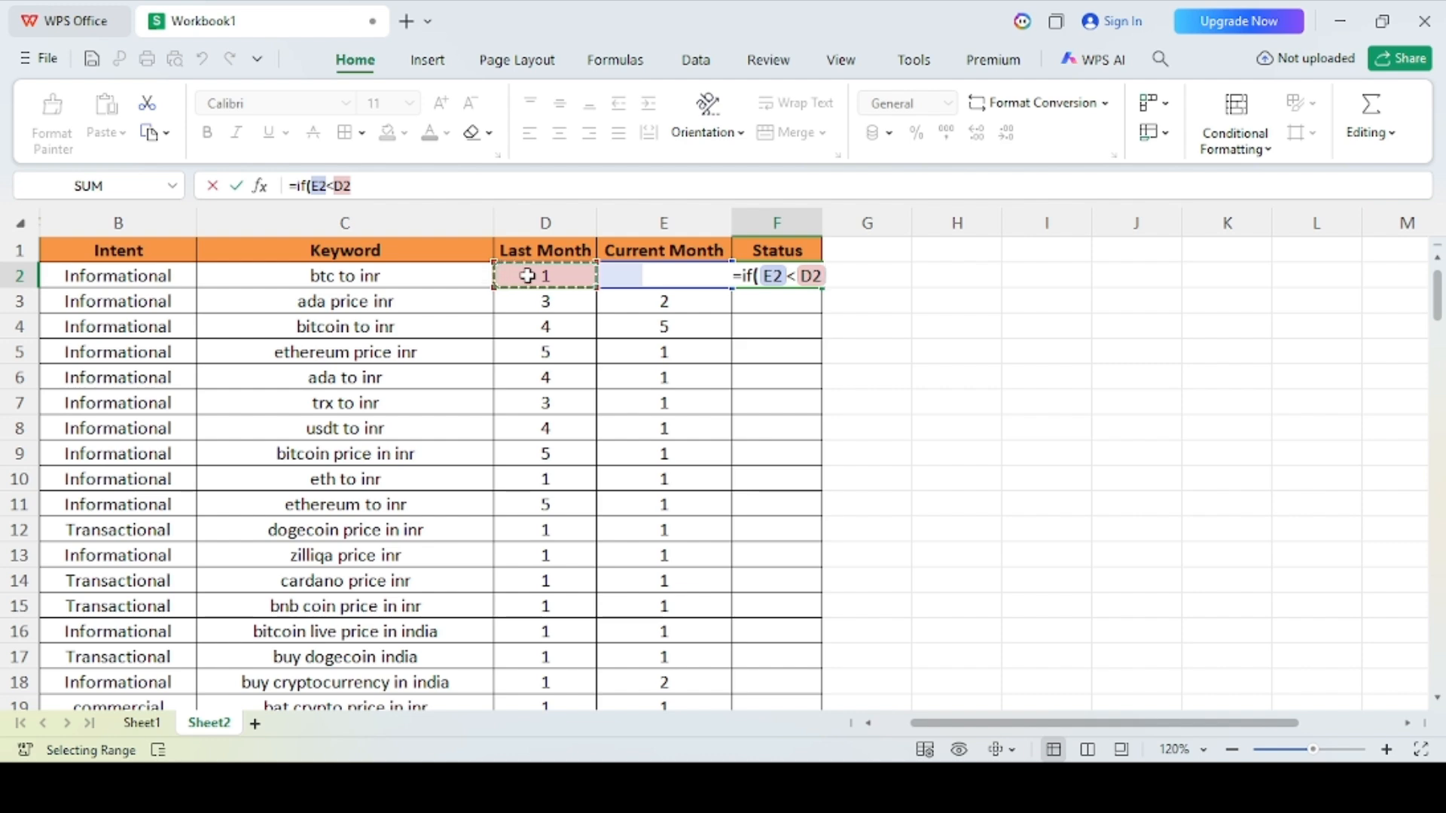
type(", ")
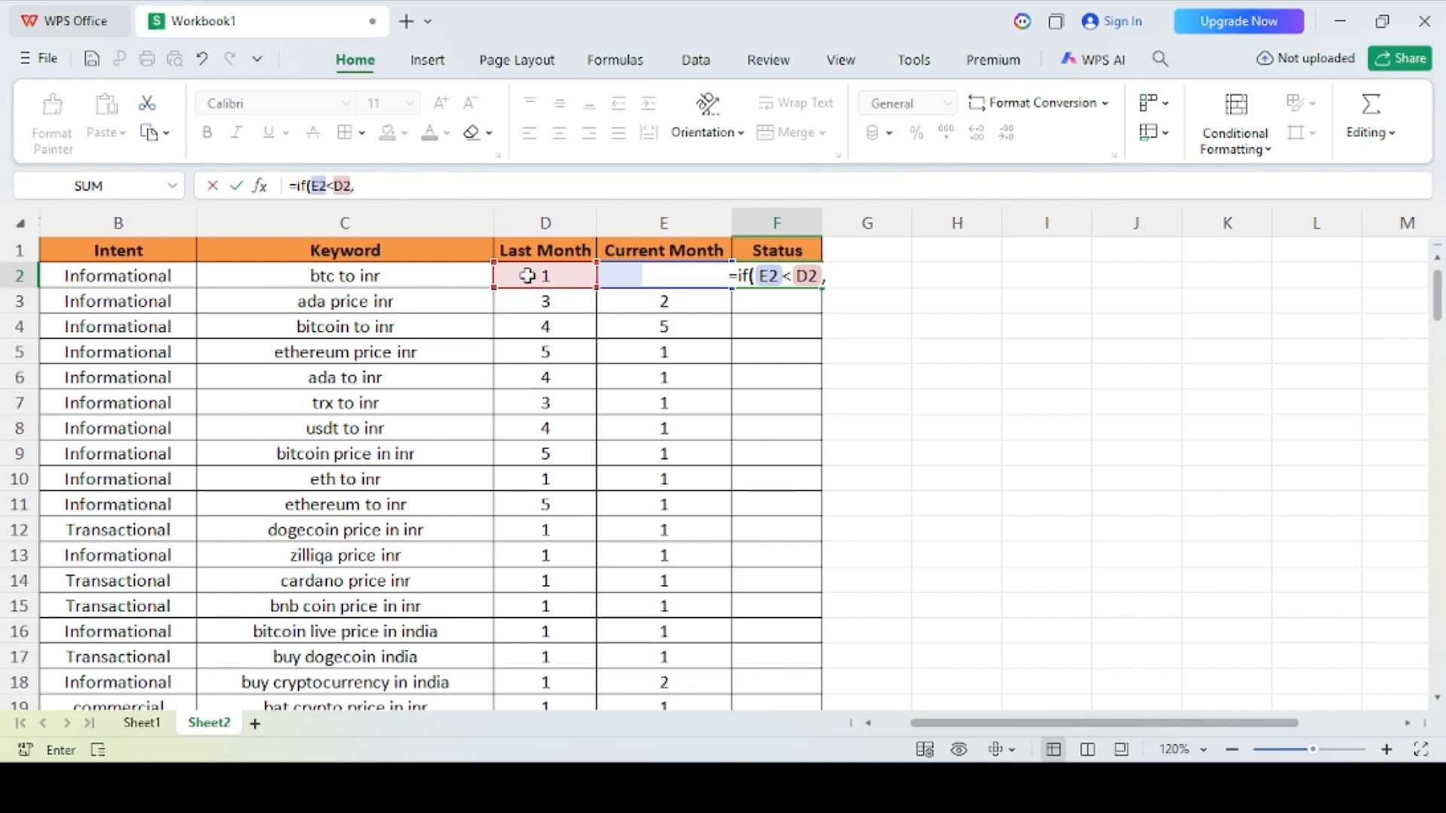
type("\"")
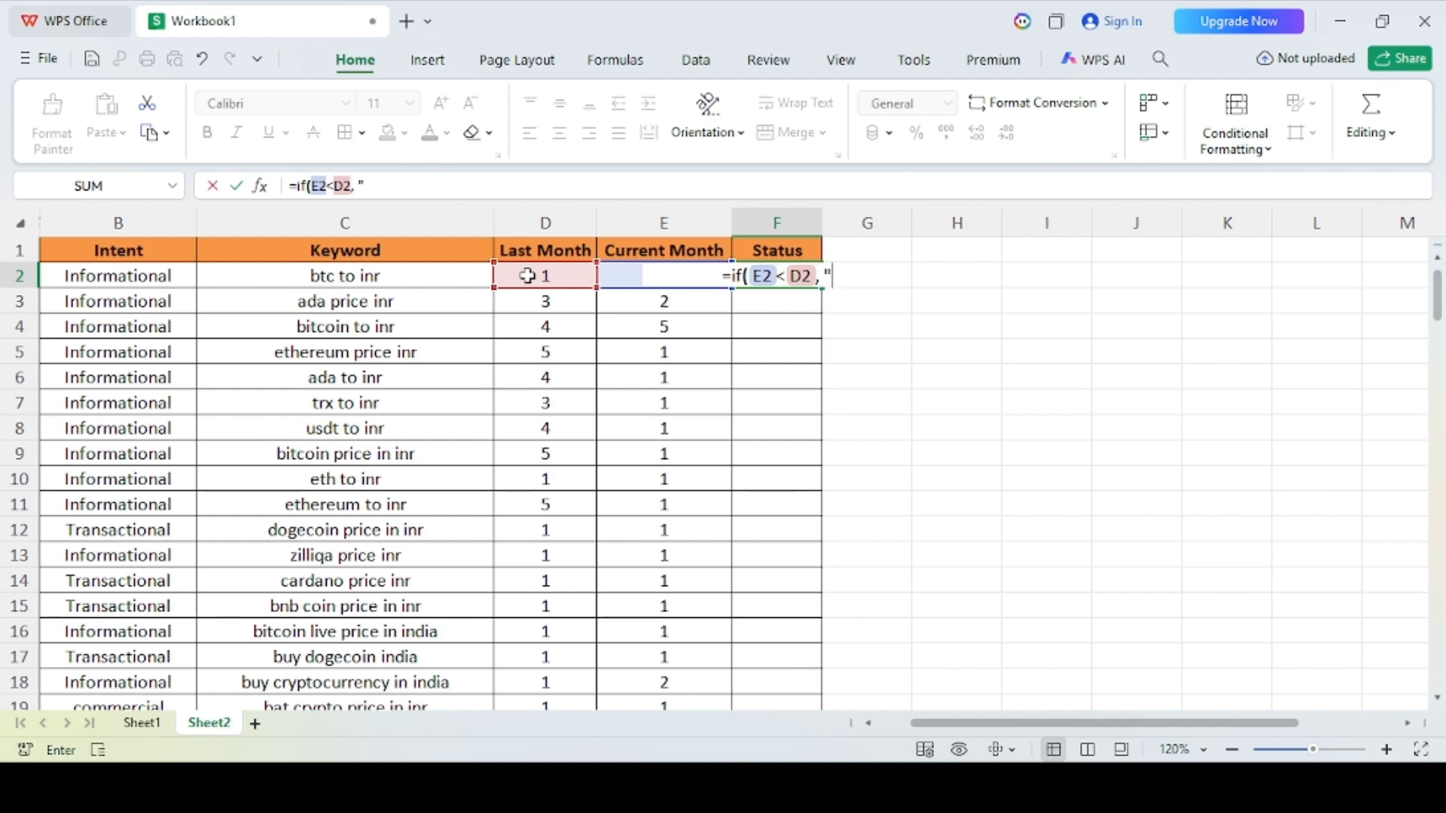
type("Impr")
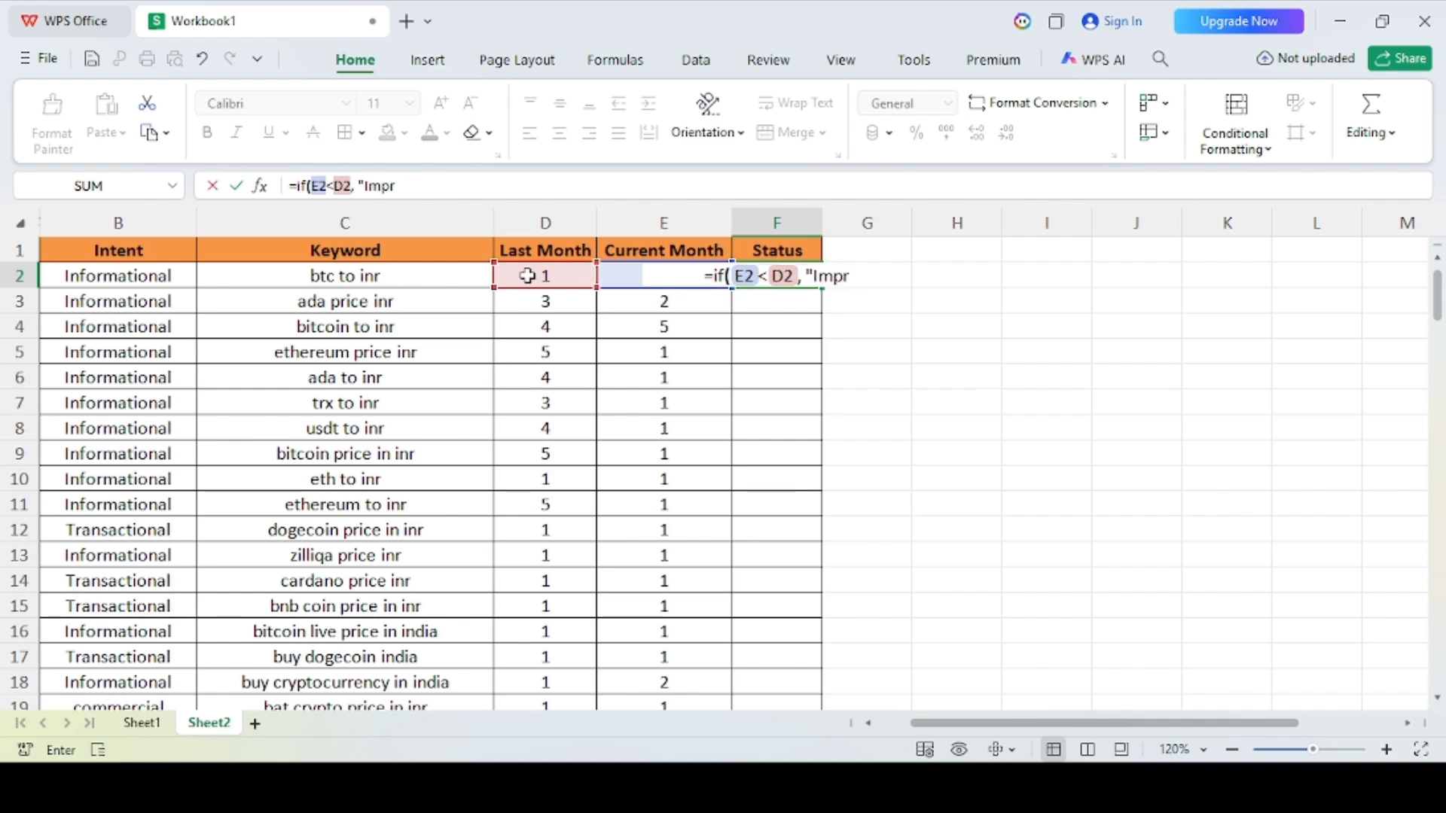
type("oved")
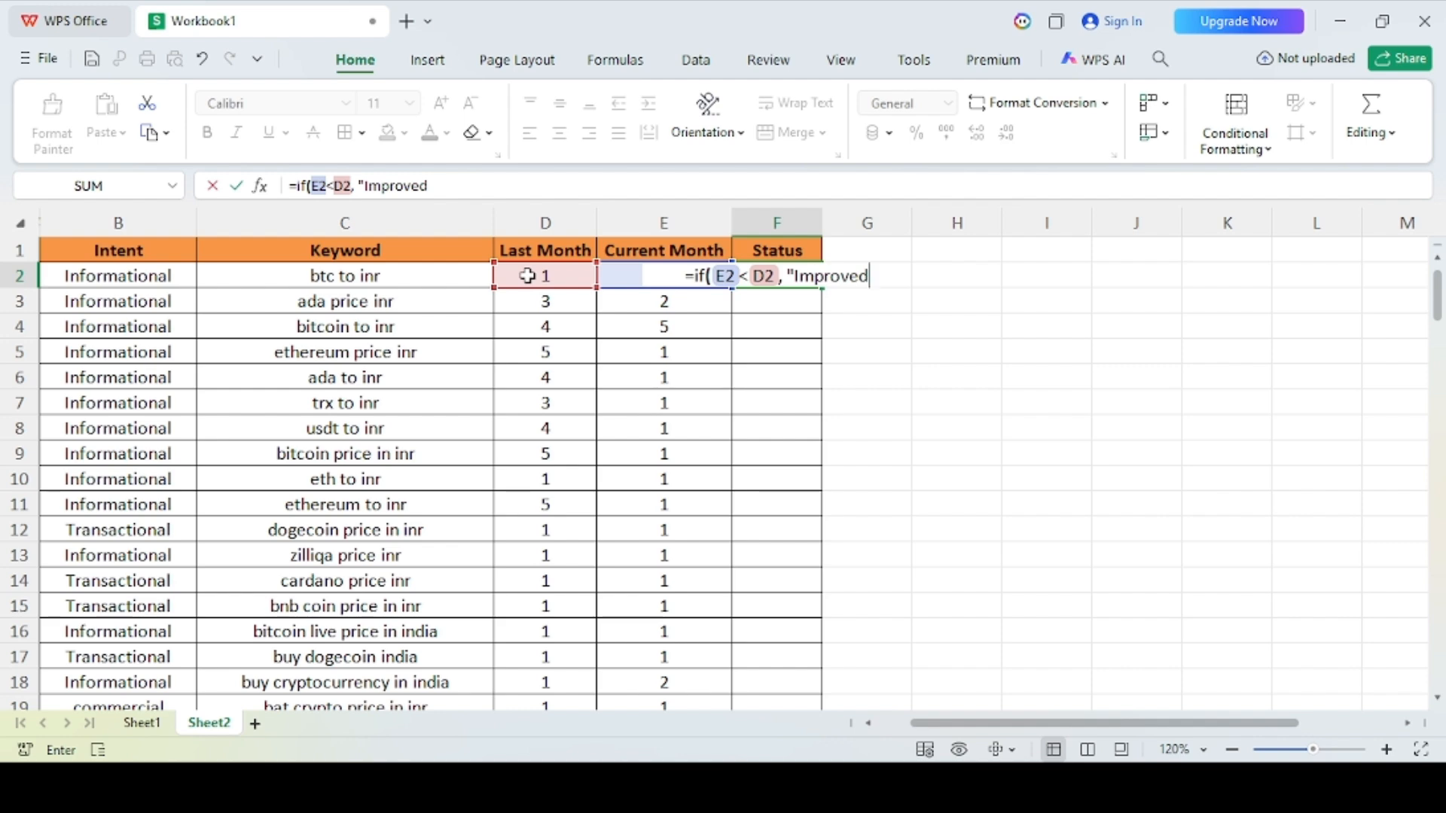
type("\"")
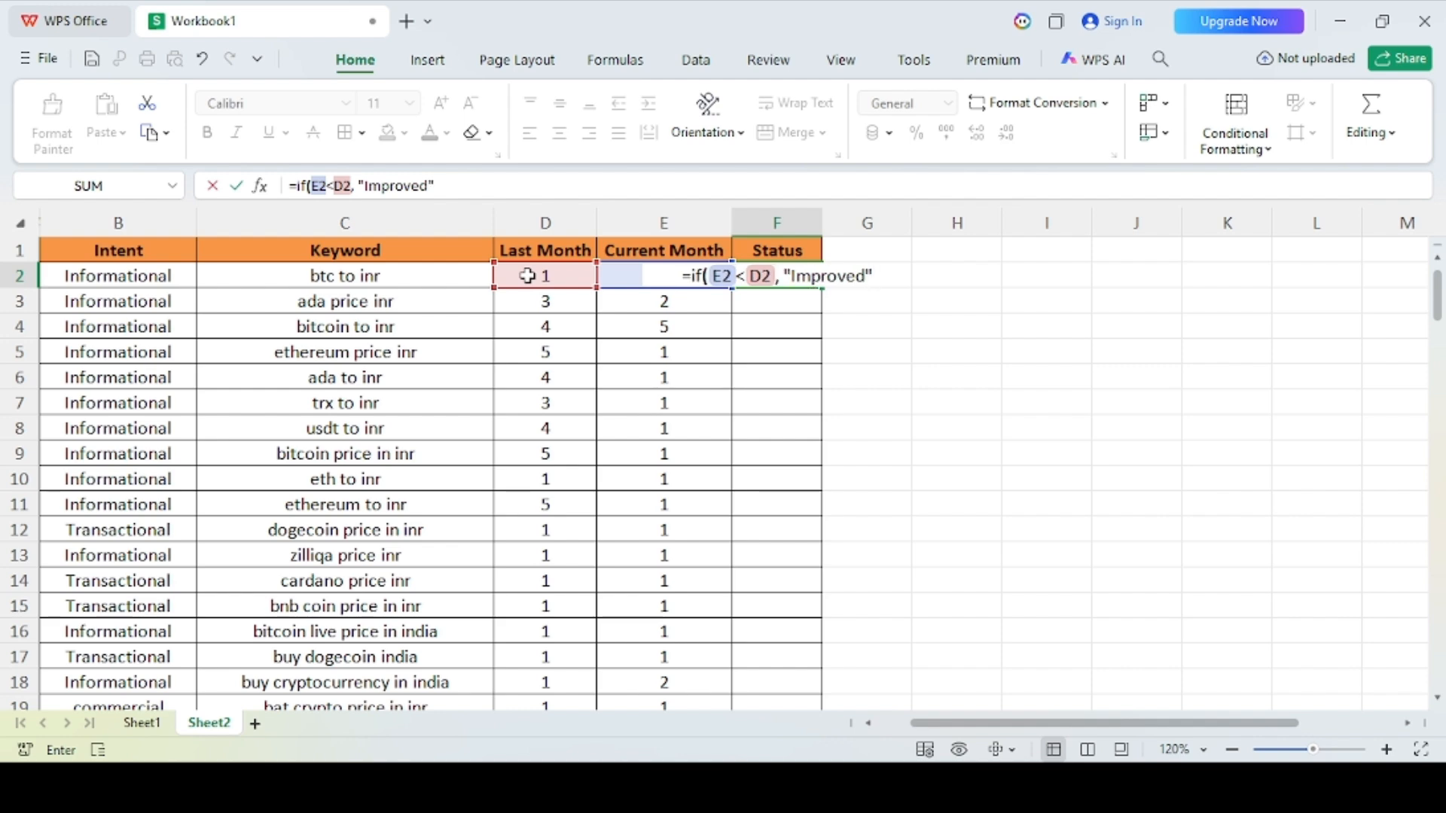
type(", if")
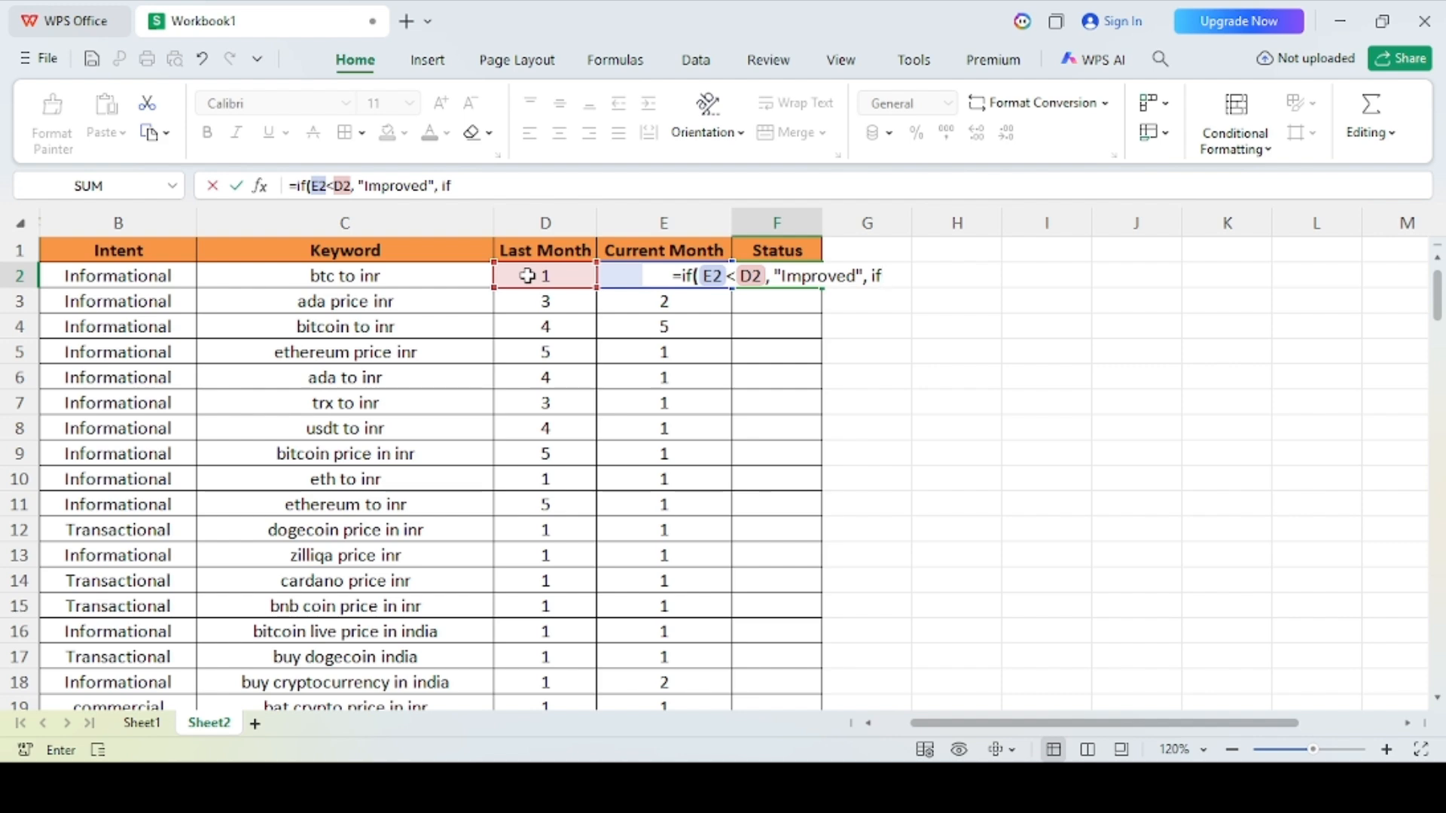
Step: Nest a second IF in the F2 formula that returns "Declined" when E2 is greater than D2
type("(")
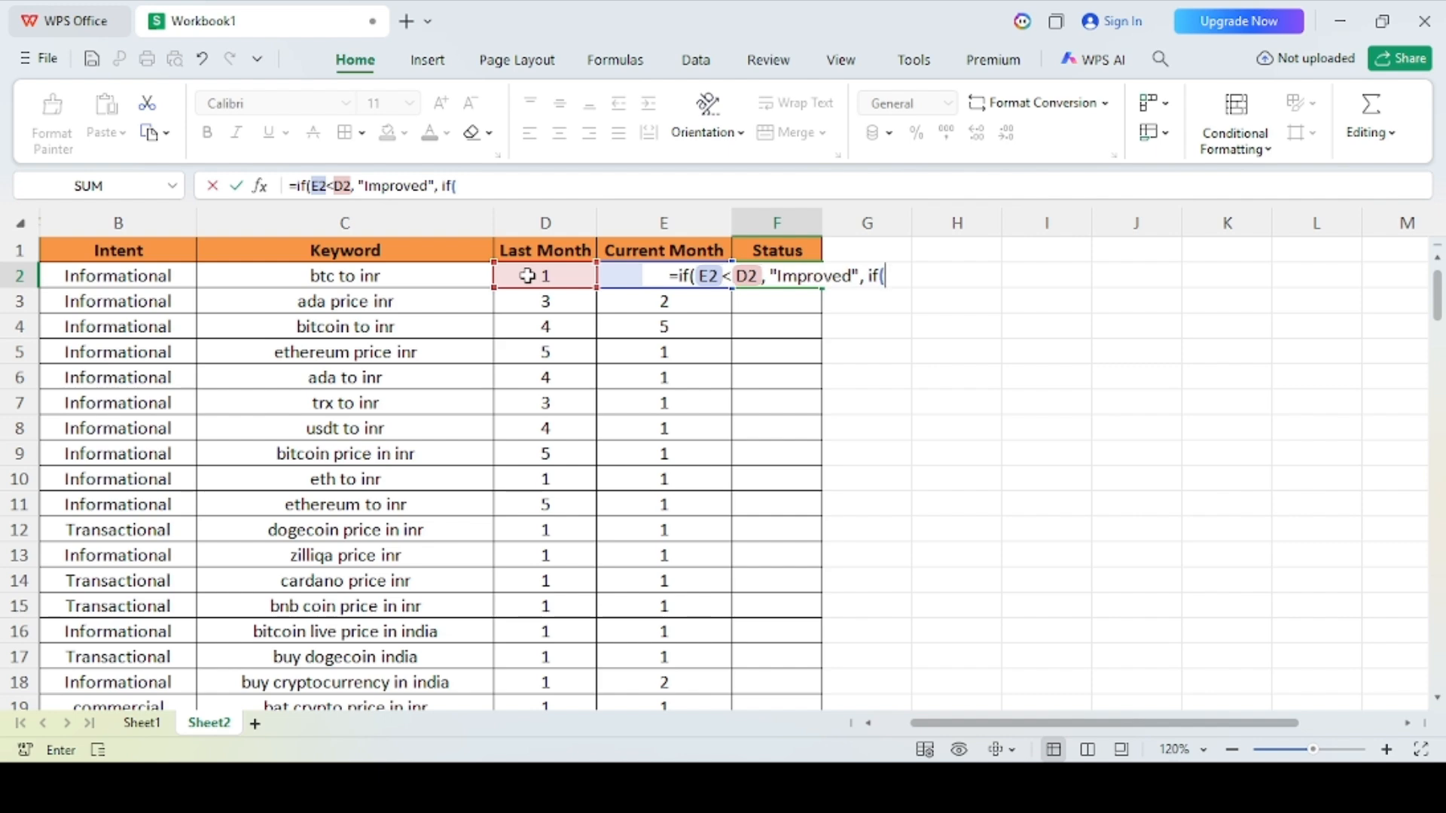
left_click(629, 279)
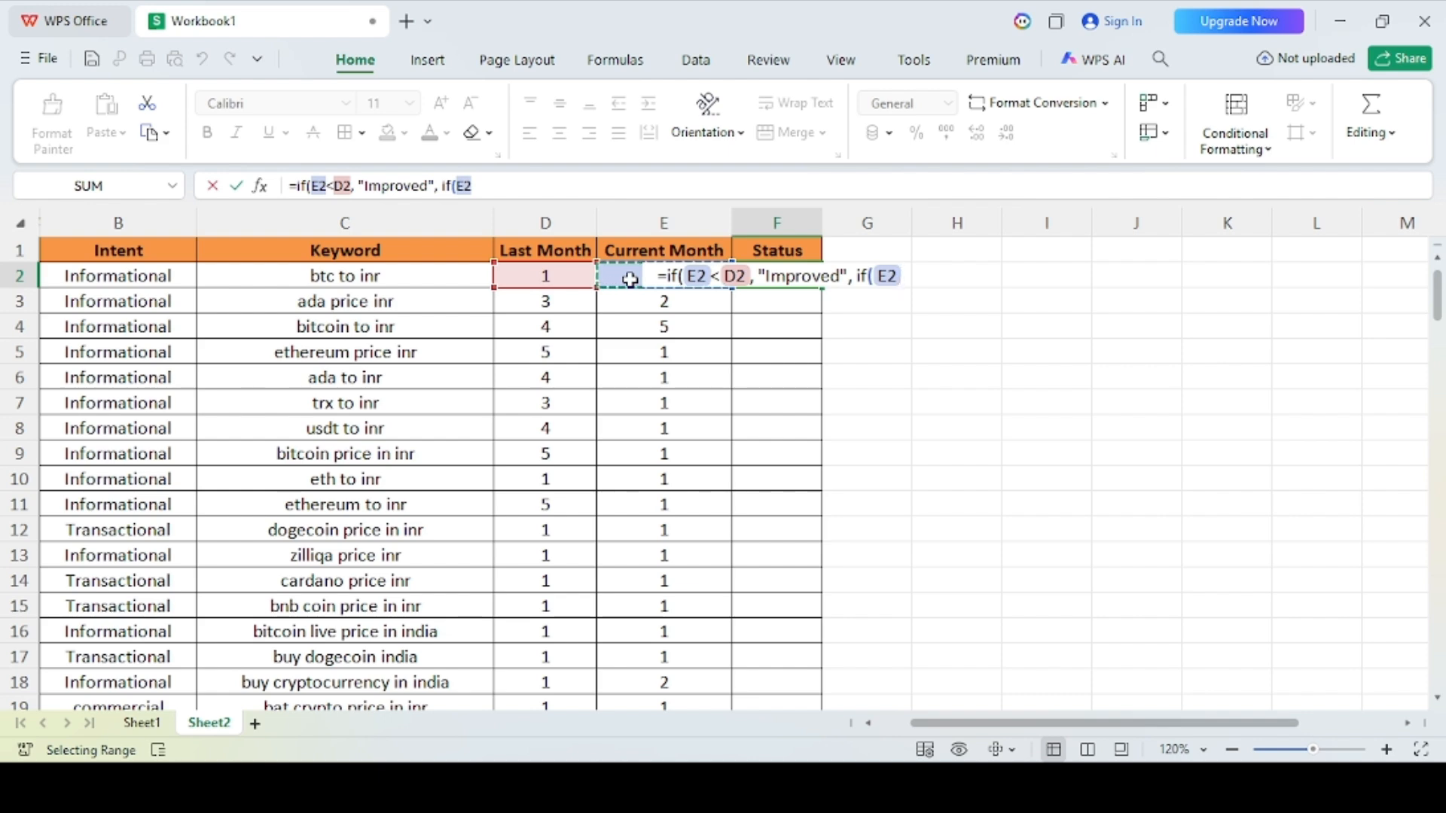
type(">")
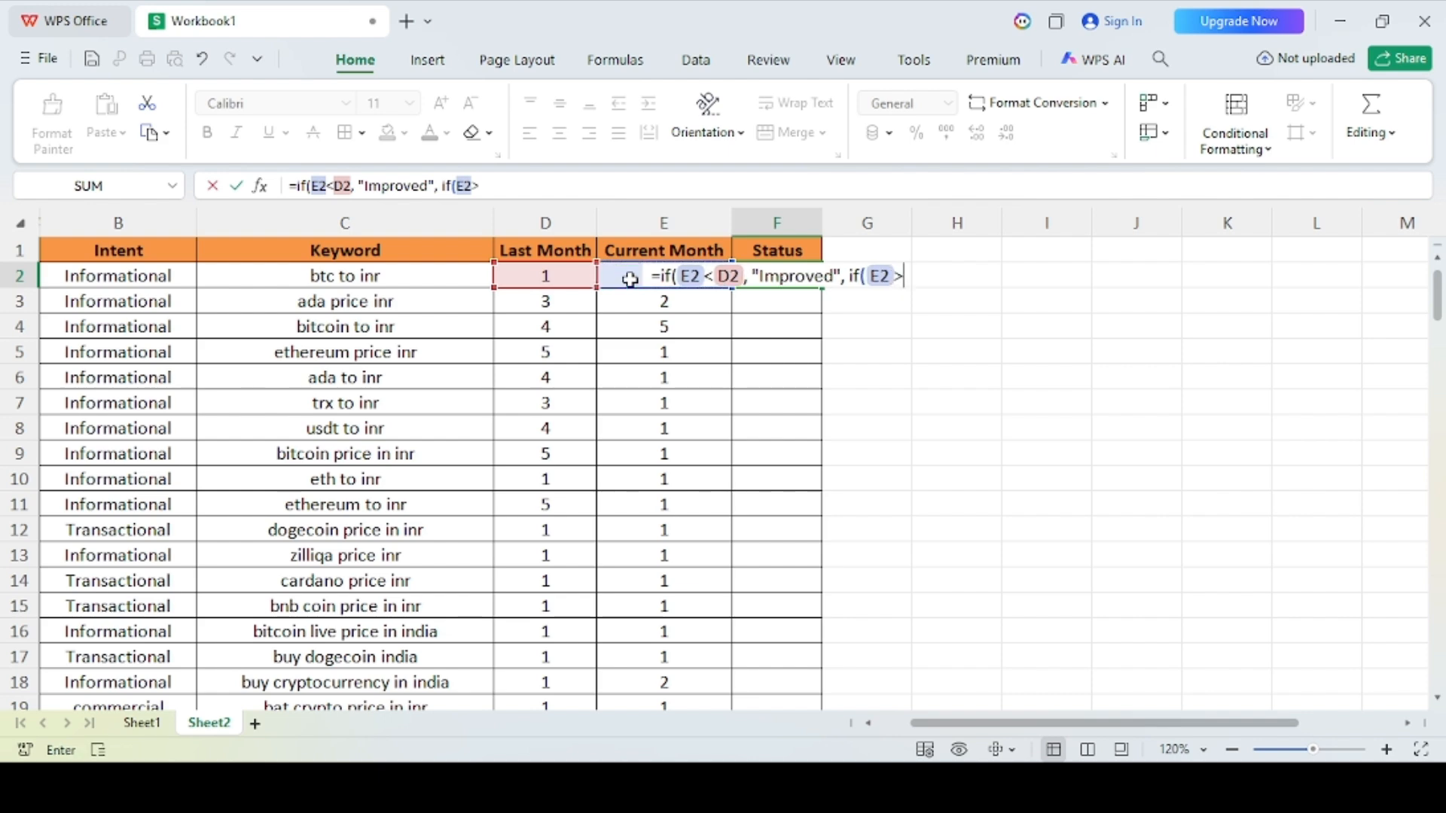
left_click(537, 276)
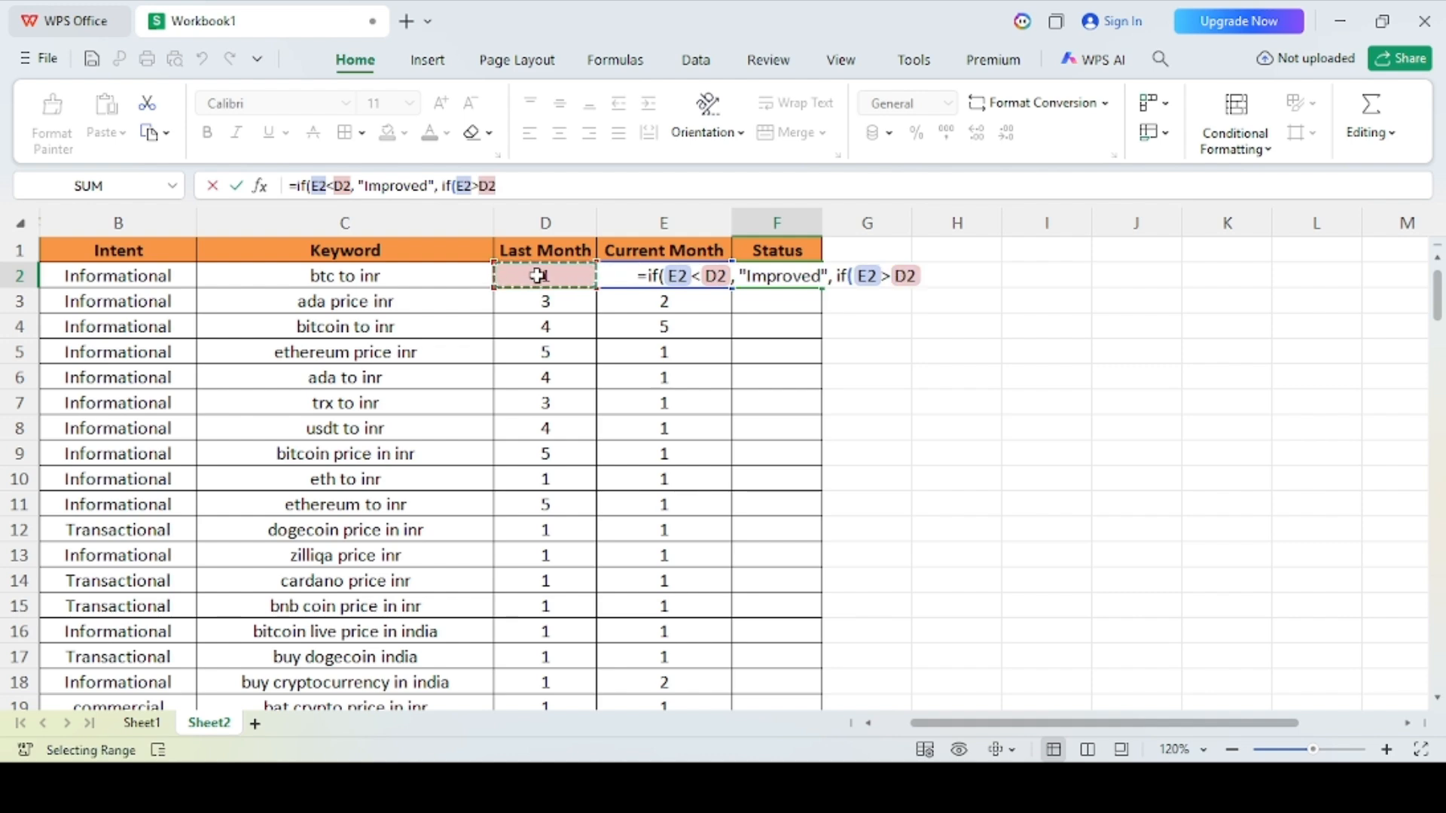
type(",")
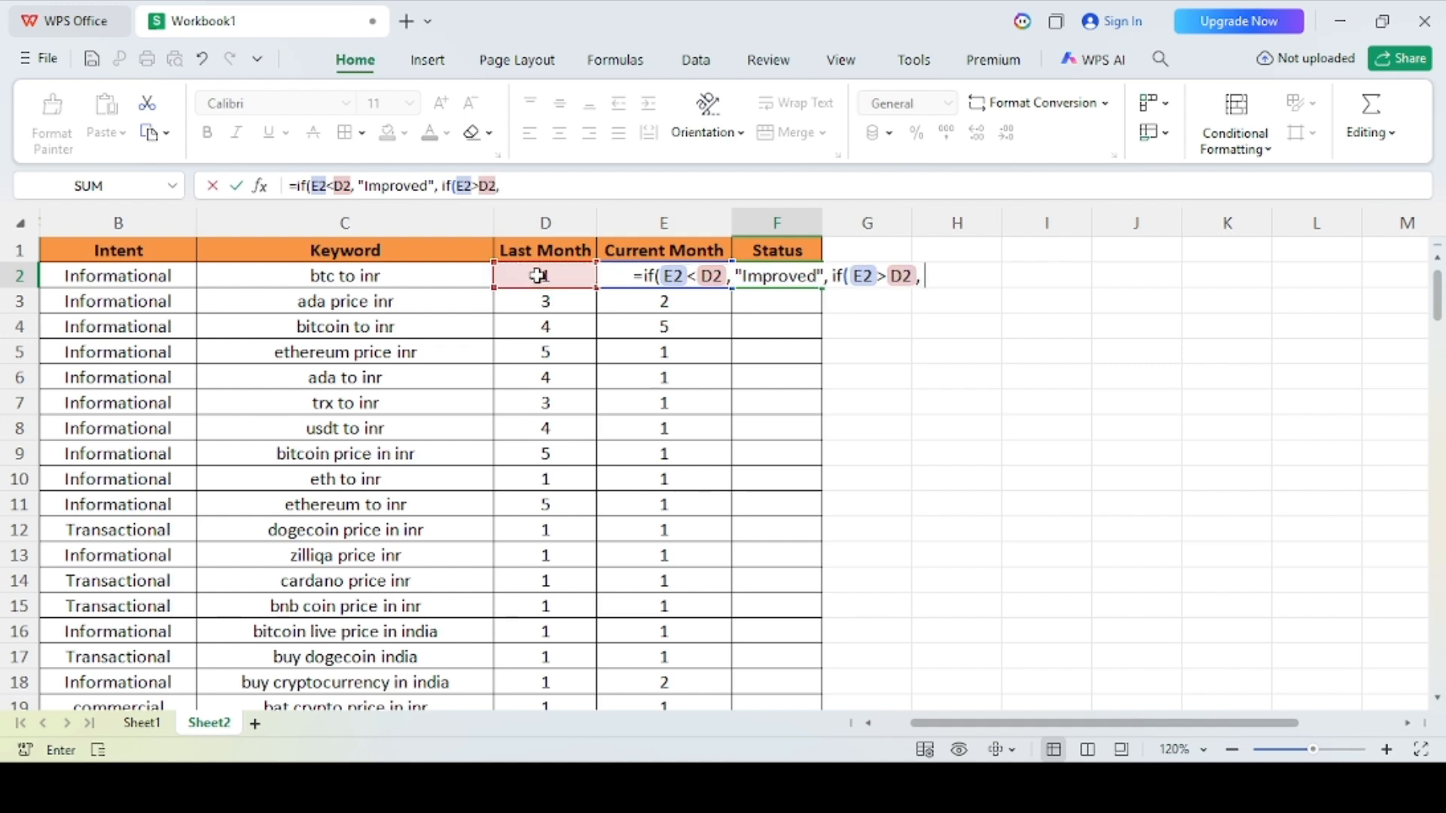
type(" \"")
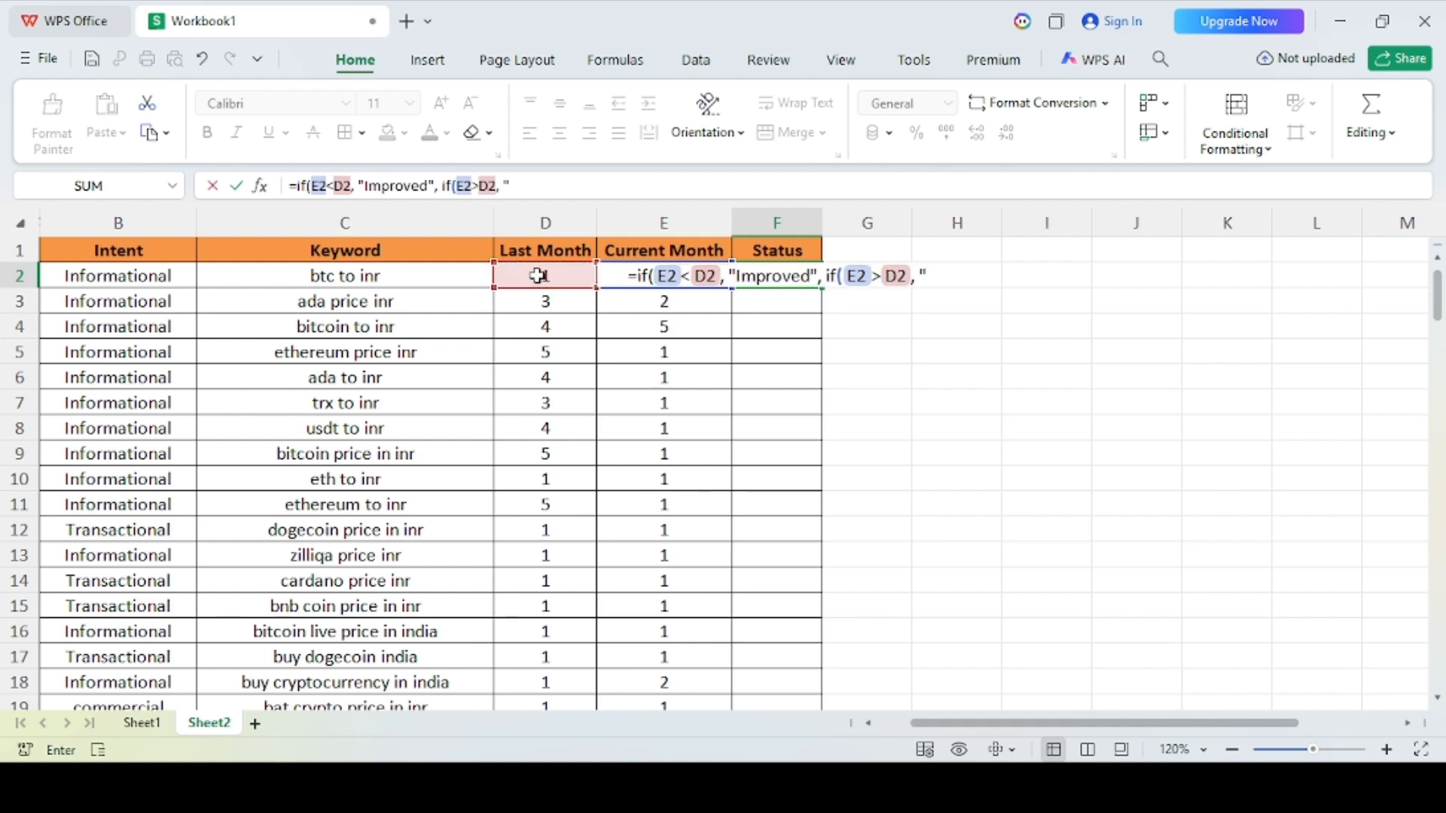
type("Declined")
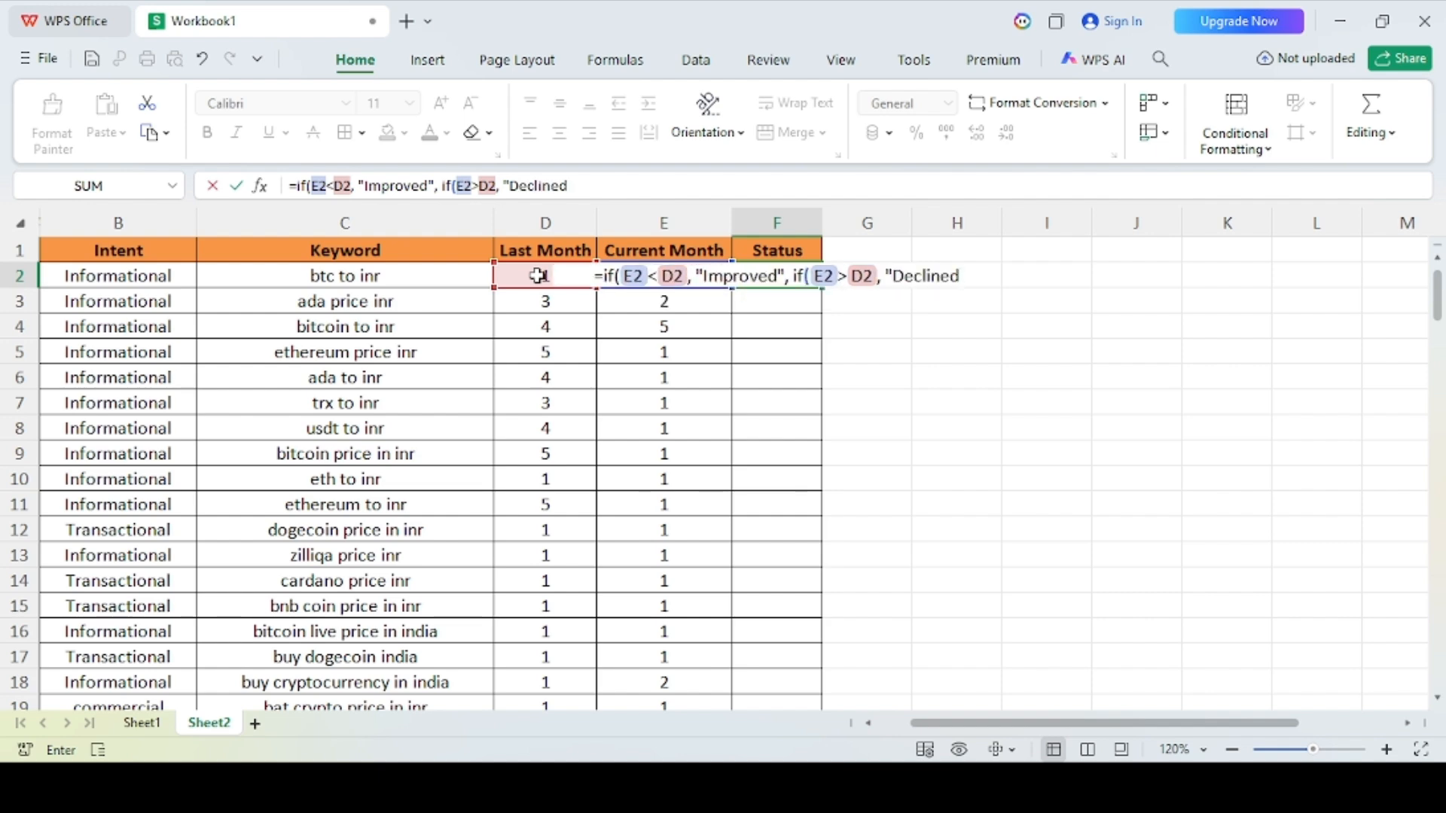
type("\"")
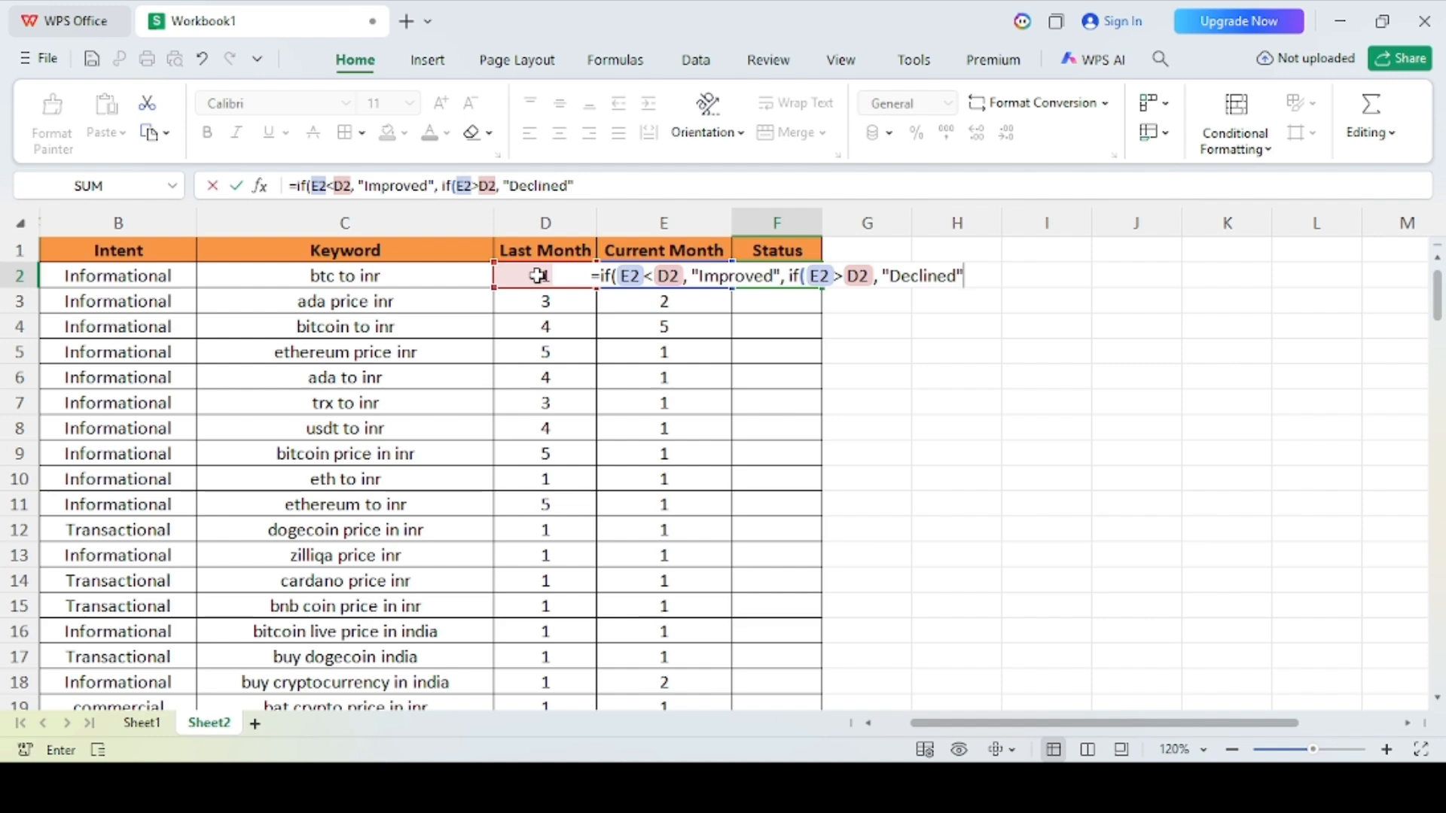
Step: Nest a third IF returning "Stable" when E2 equals D2, close all three parentheses, and enter the F2 formula
type(",")
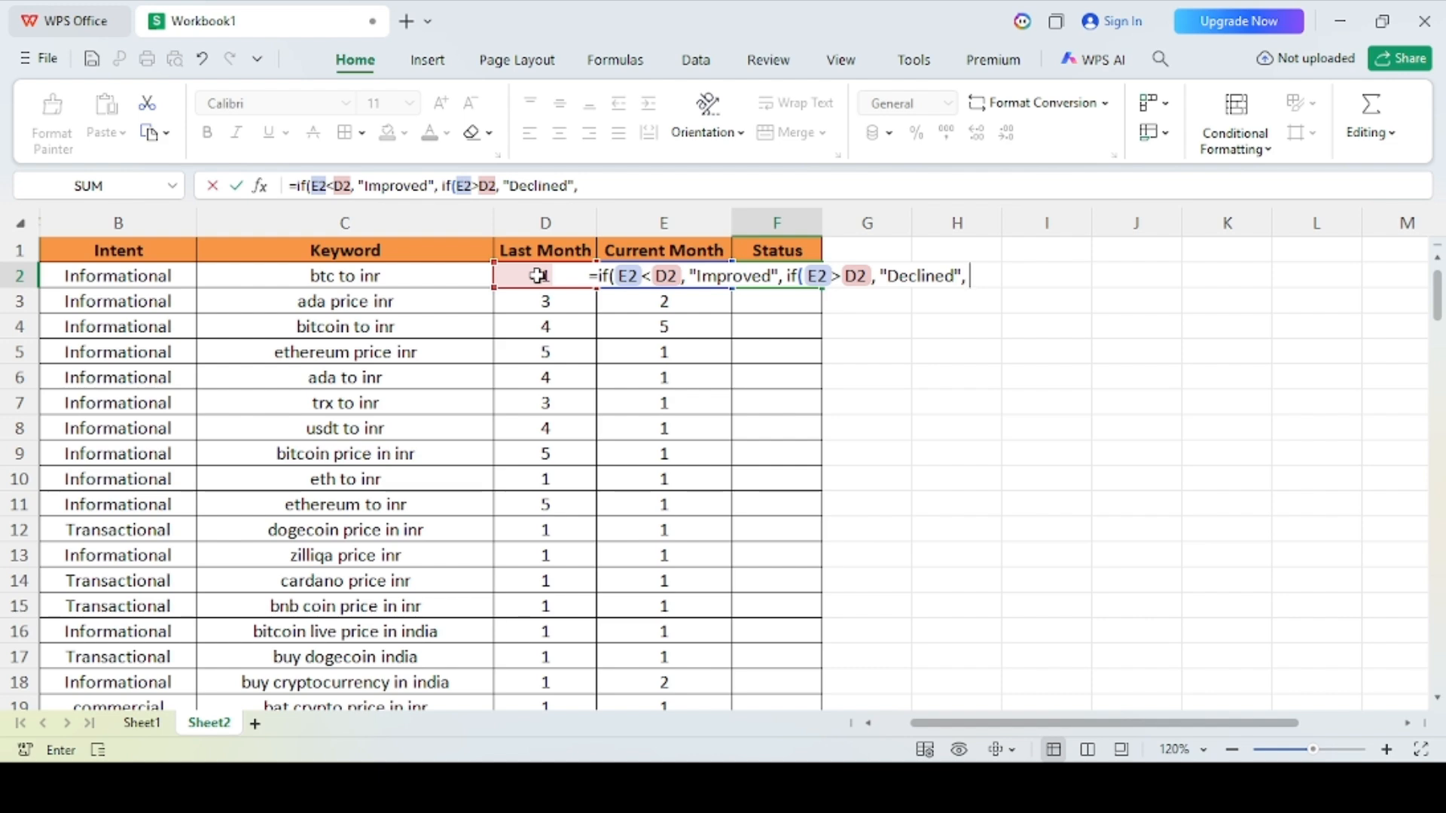
type(" if(")
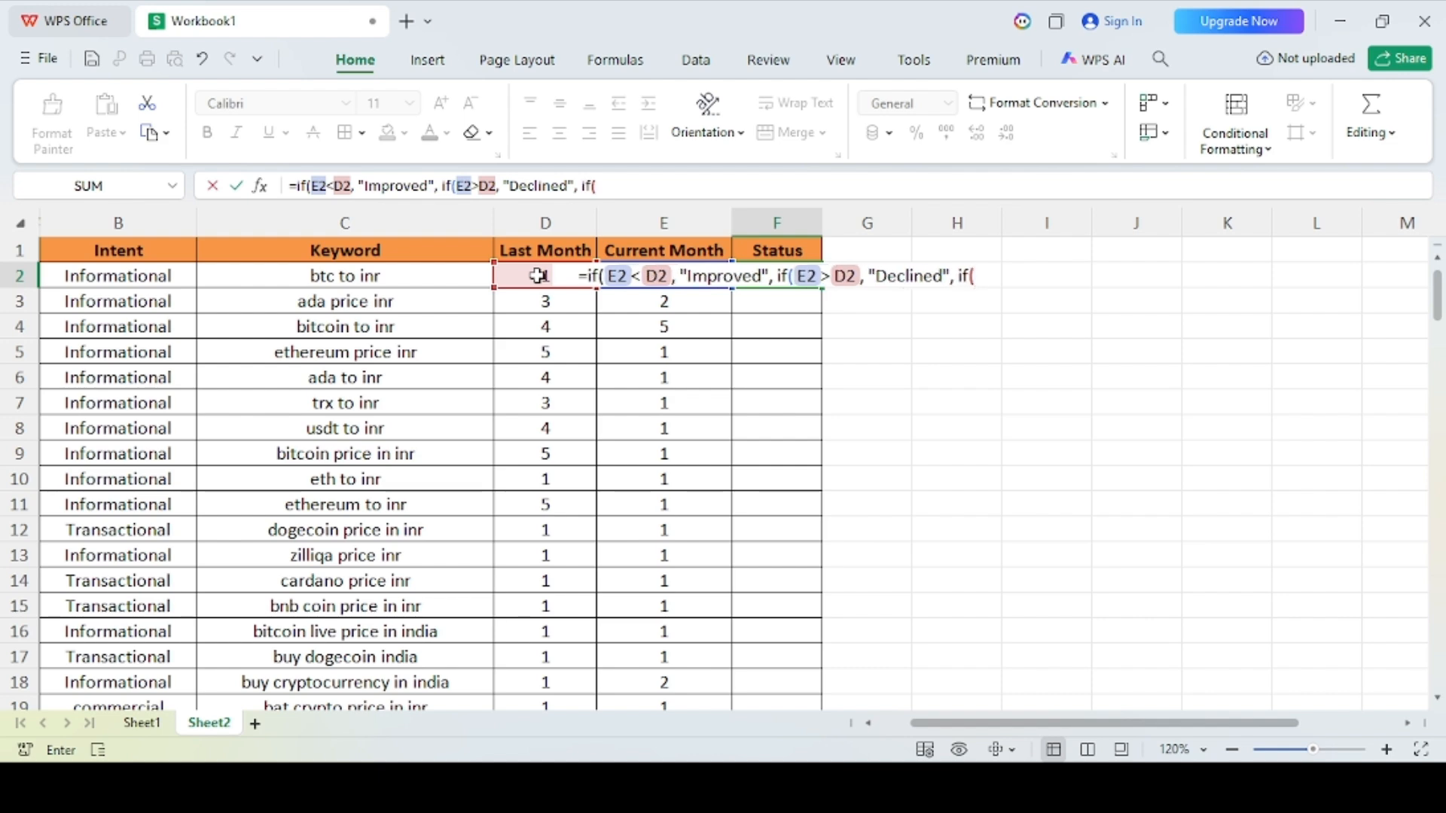
left_click(636, 305)
key("Up")
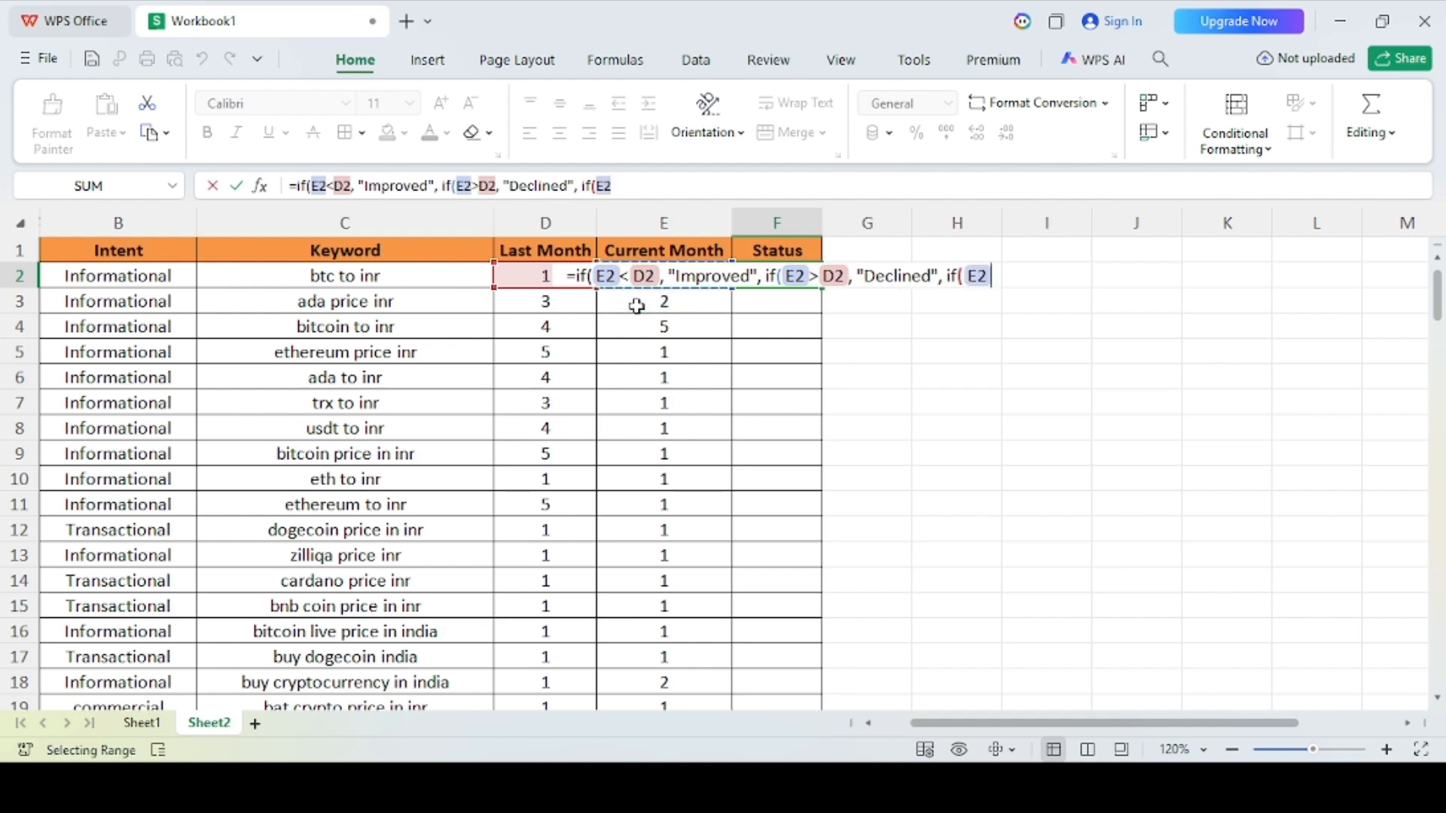
type("=")
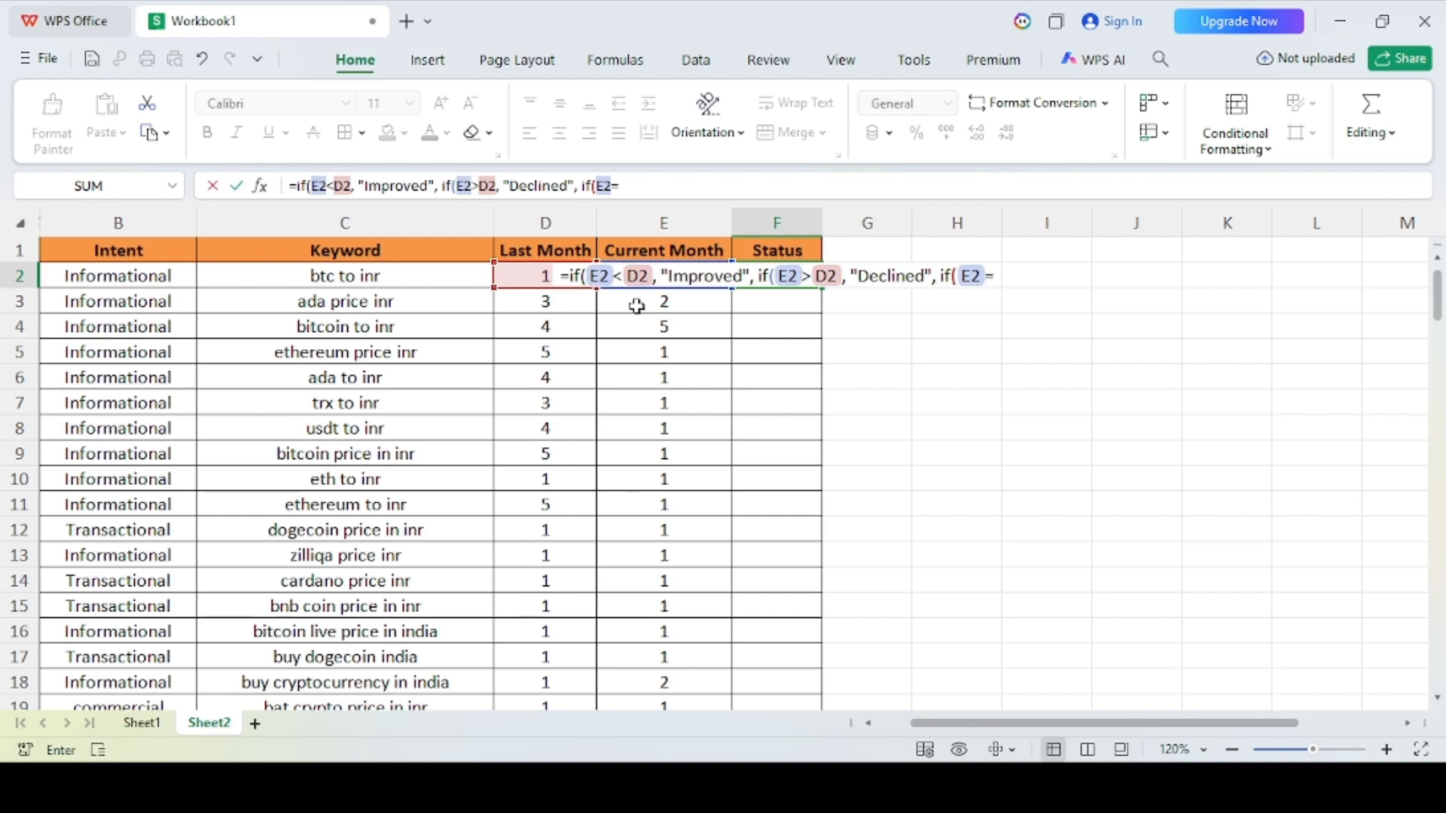
left_click(533, 285)
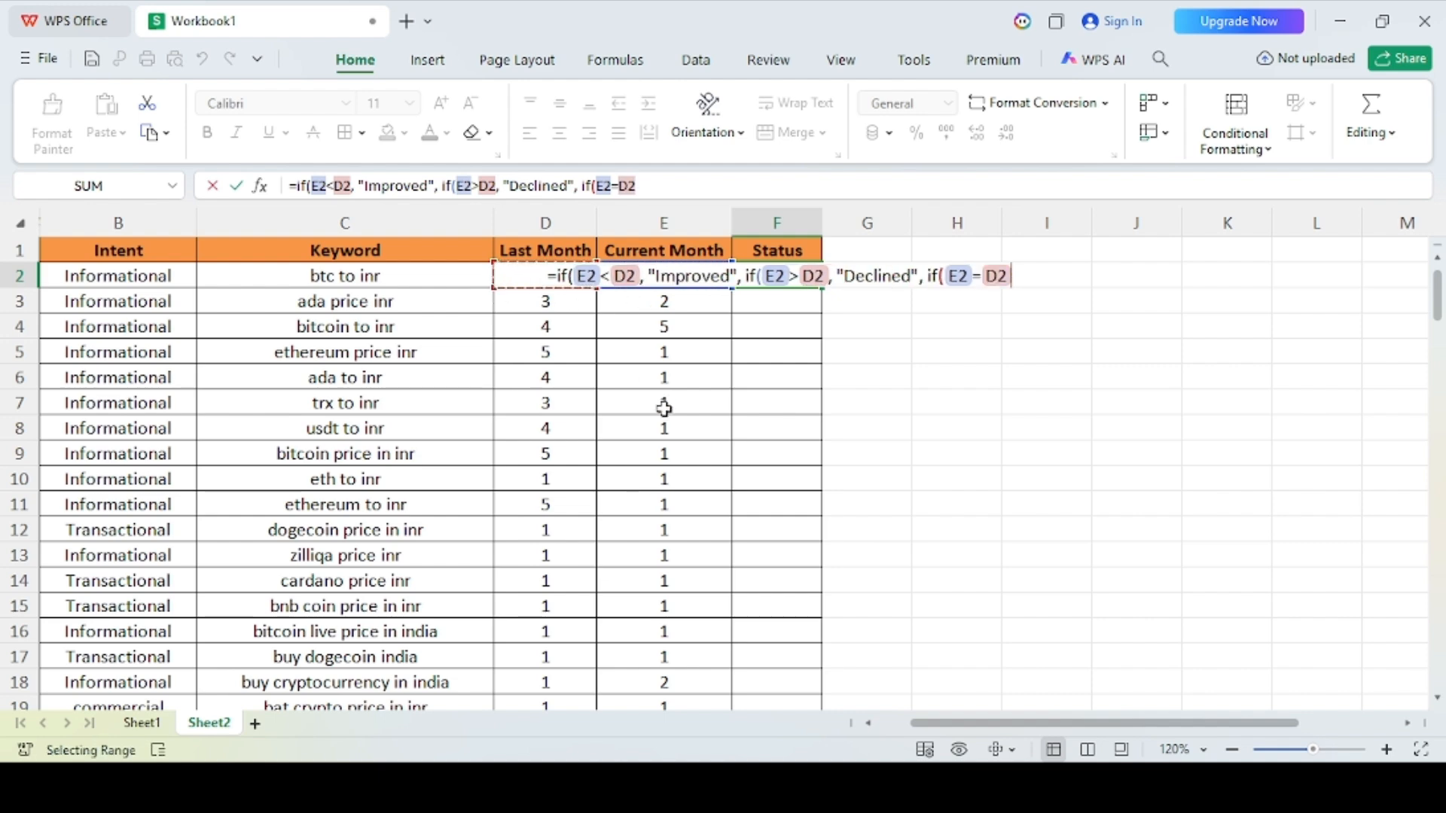
type(",")
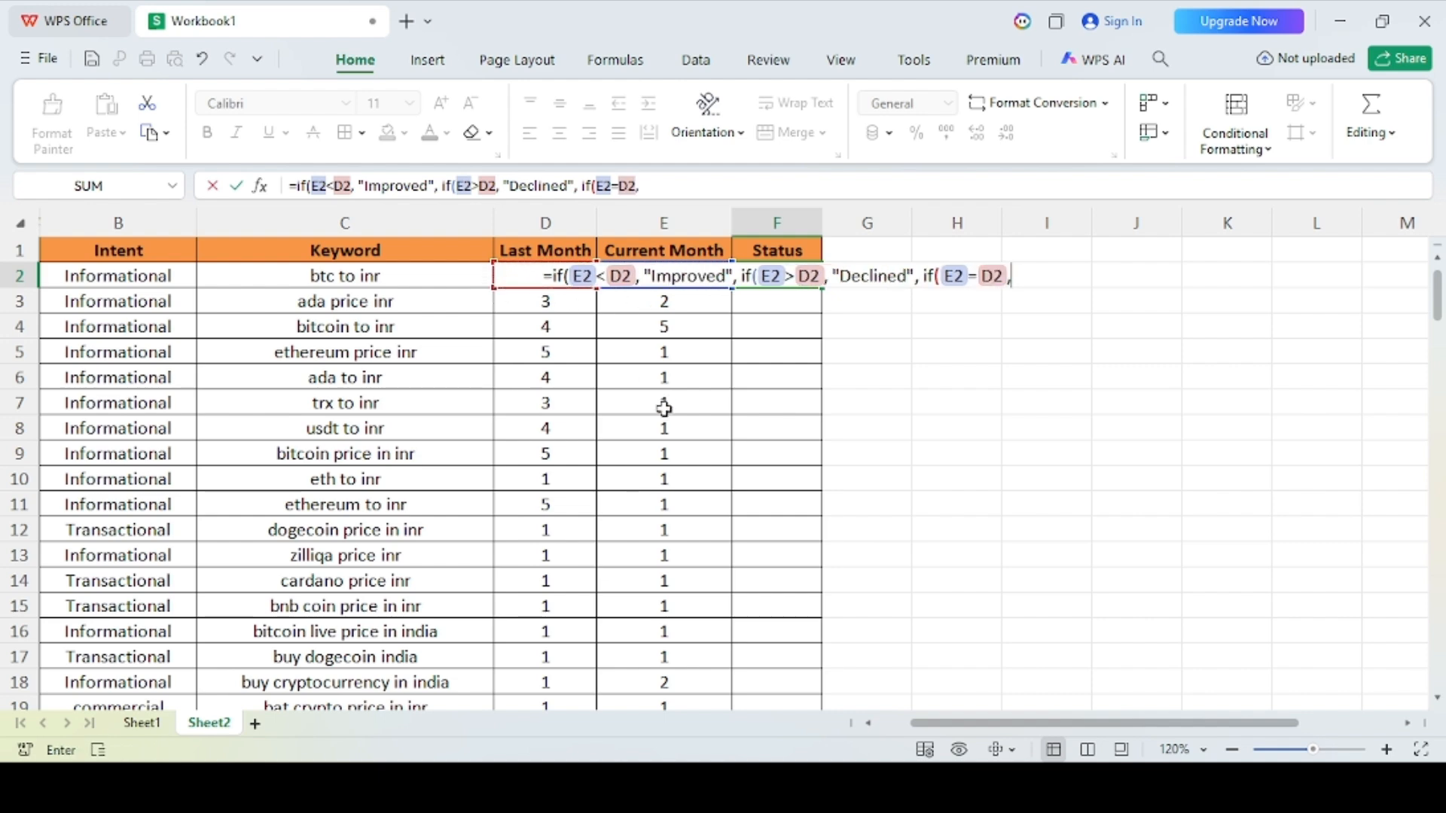
type("\"")
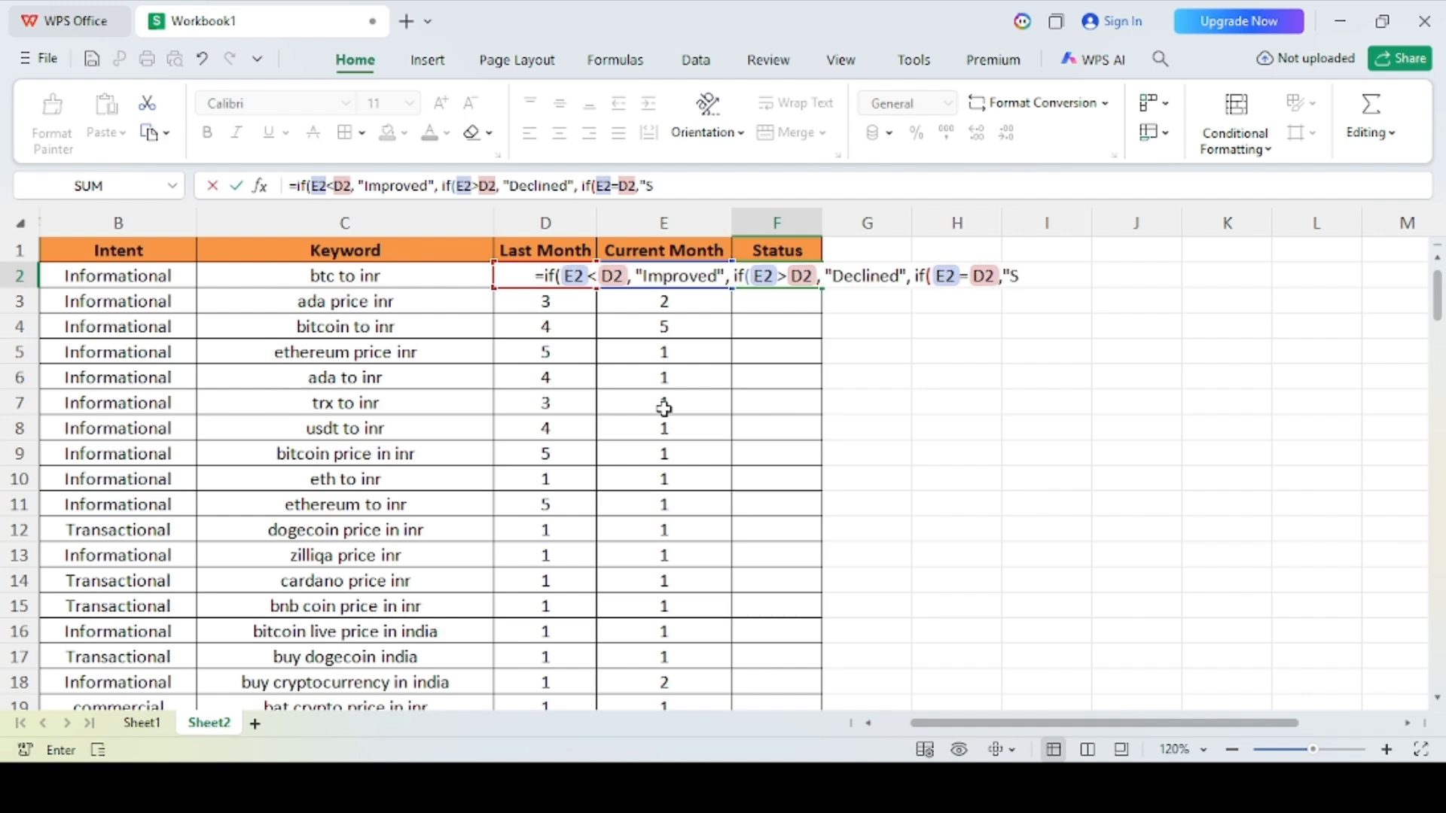
type("Stable")
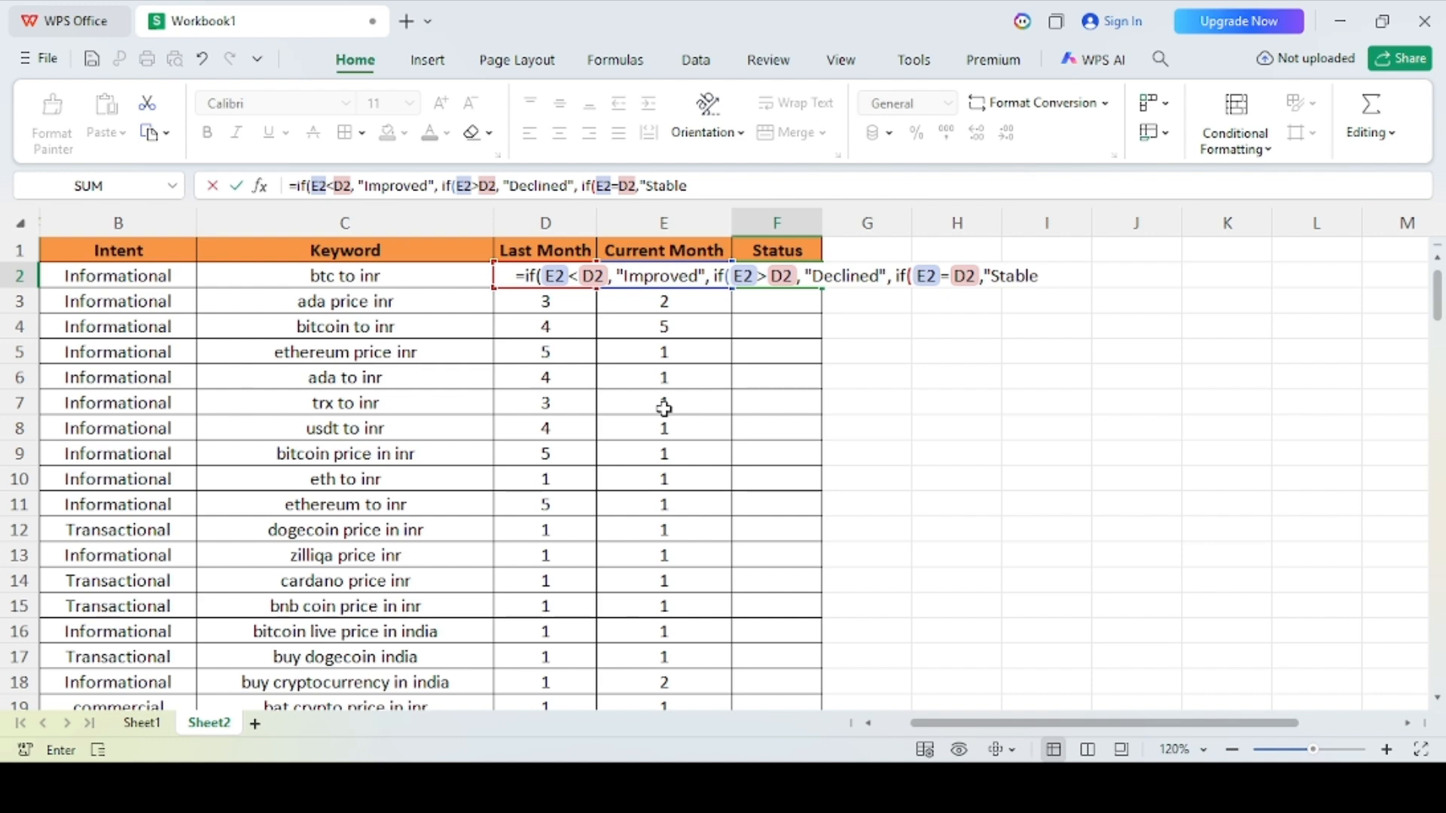
type("\"")
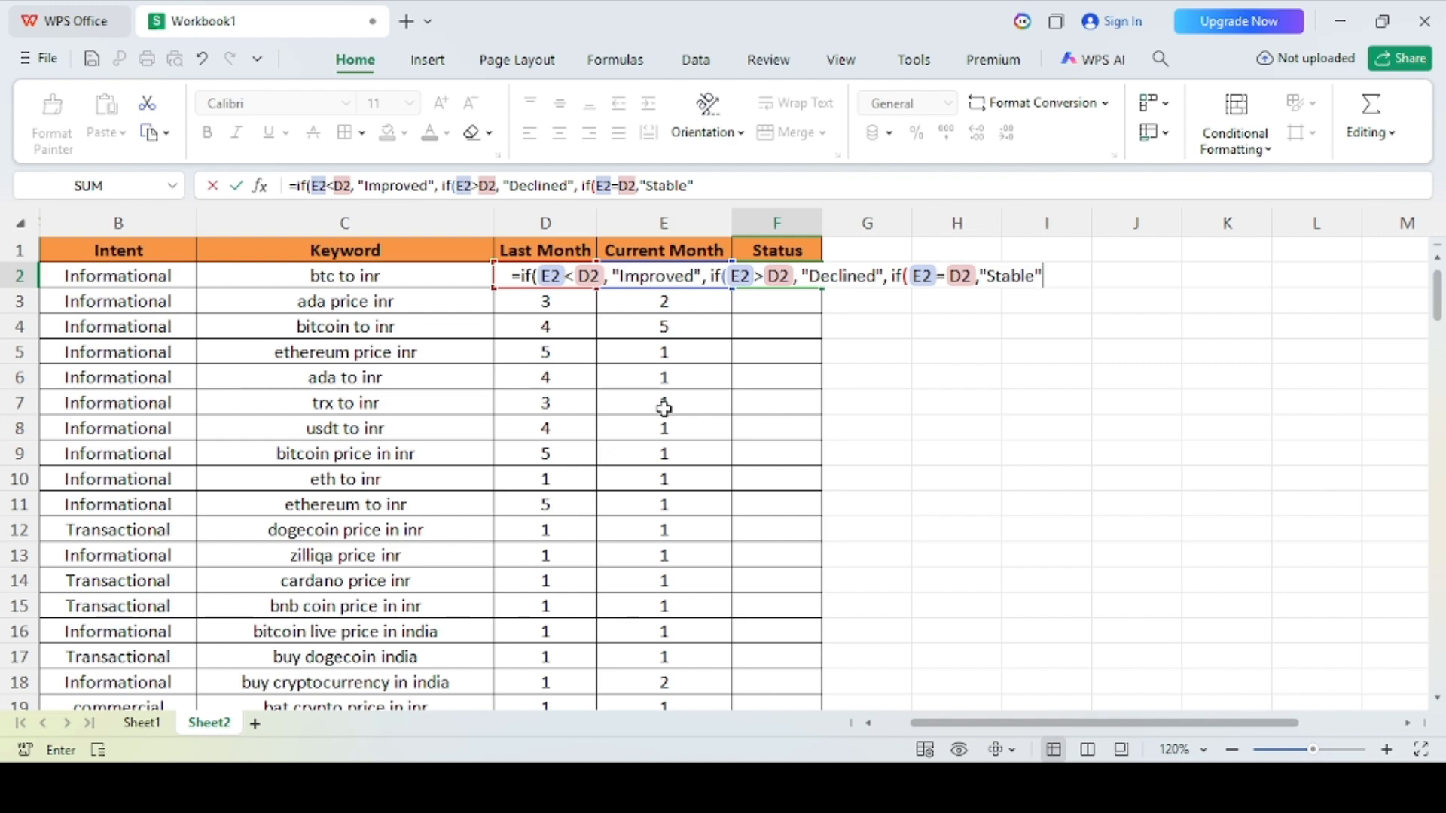
type(")))")
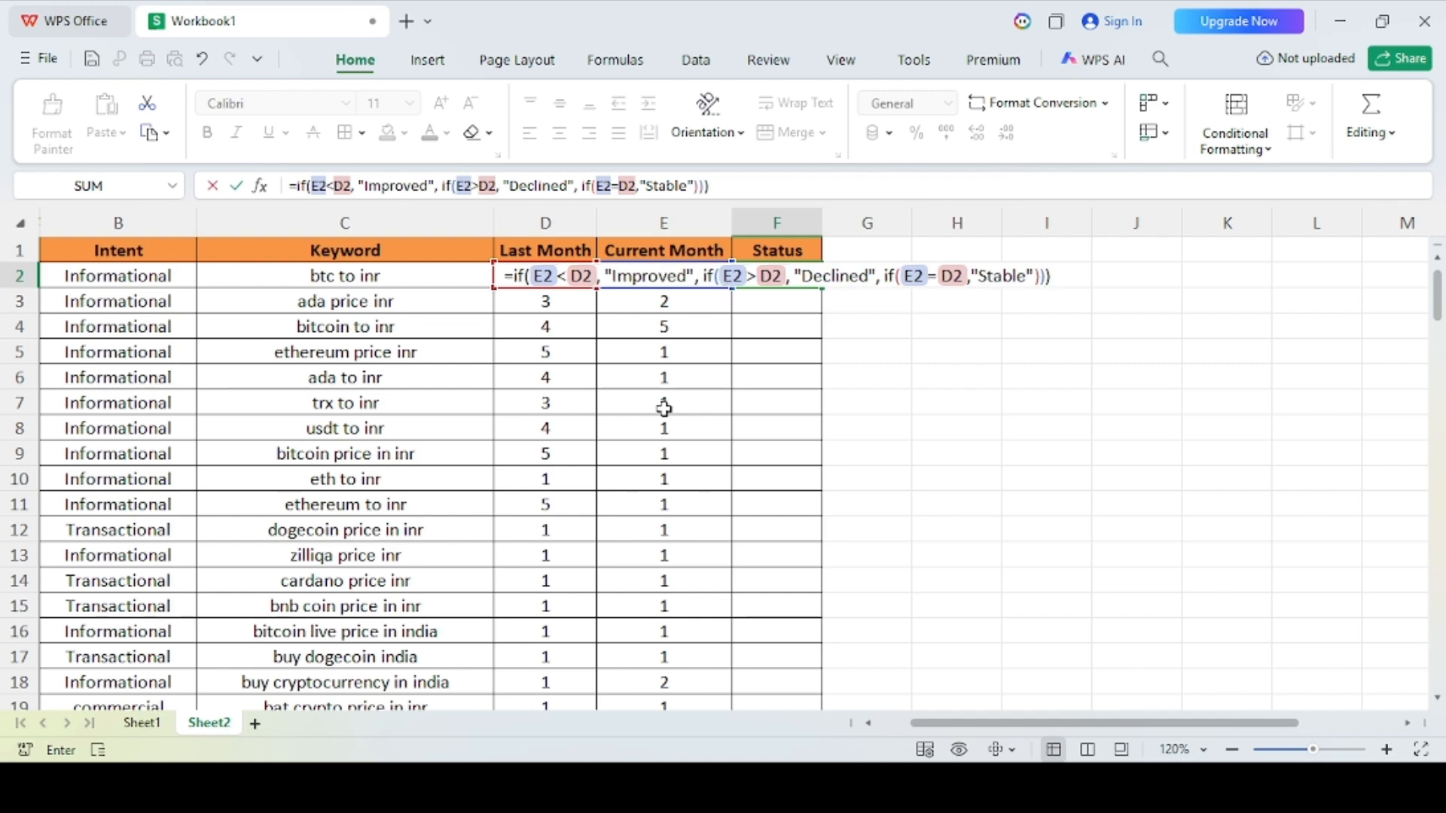
key("Return")
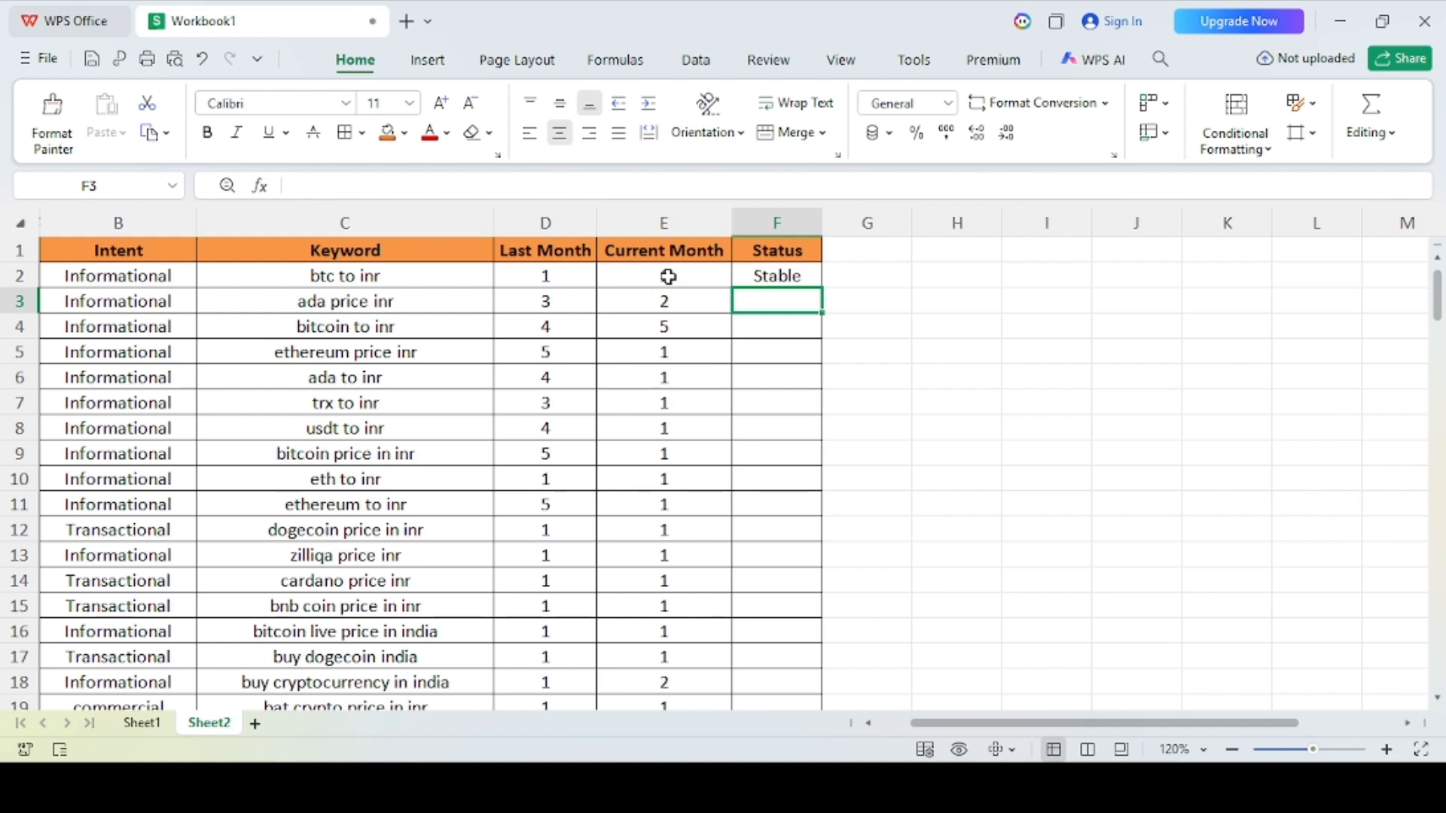
Step: Fill the F2 formula down the Status column for all keyword rows and return to the column header
left_click(764, 276)
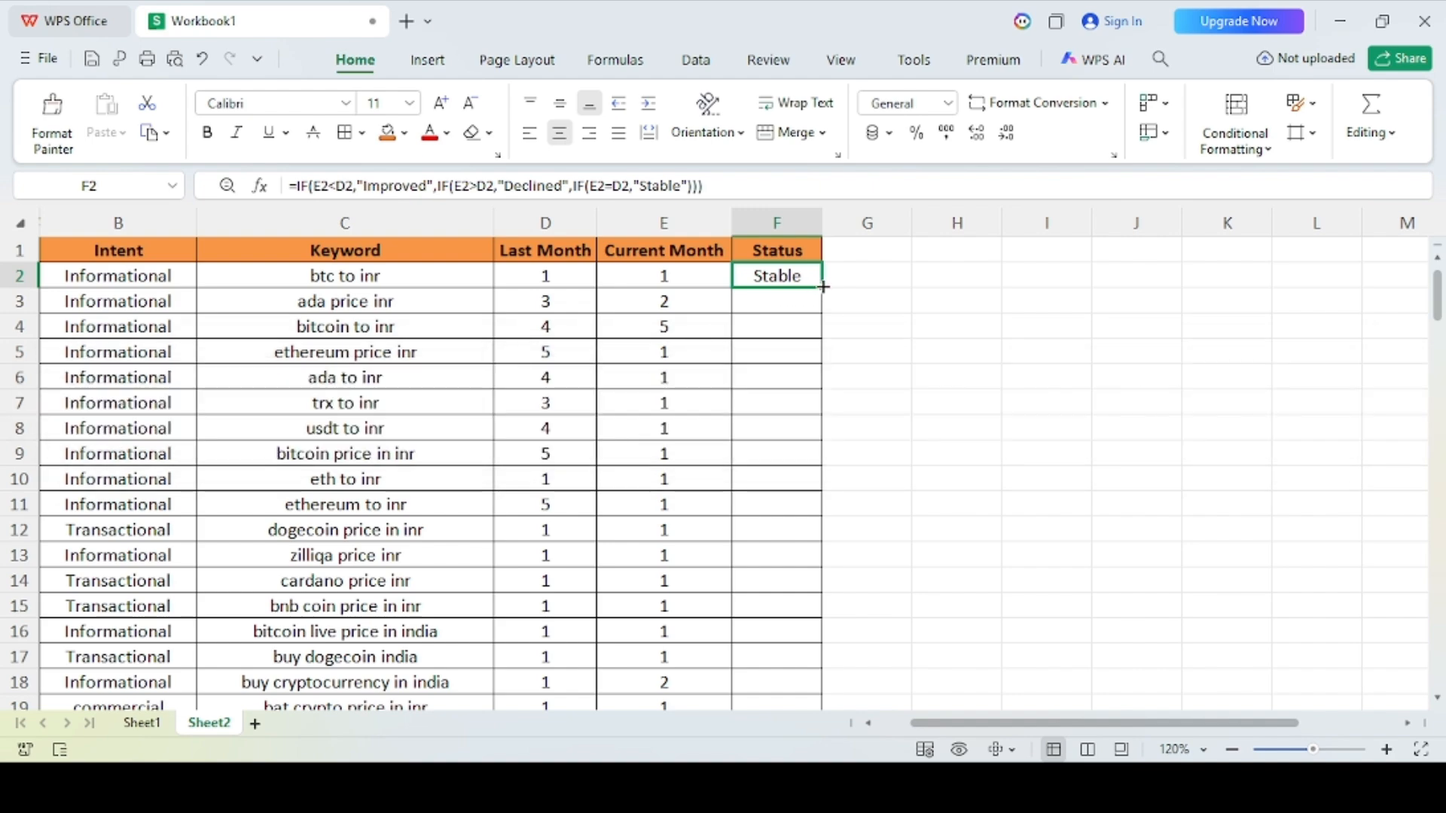
left_click_drag(822, 287, 786, 262)
key("ctrl+Up")
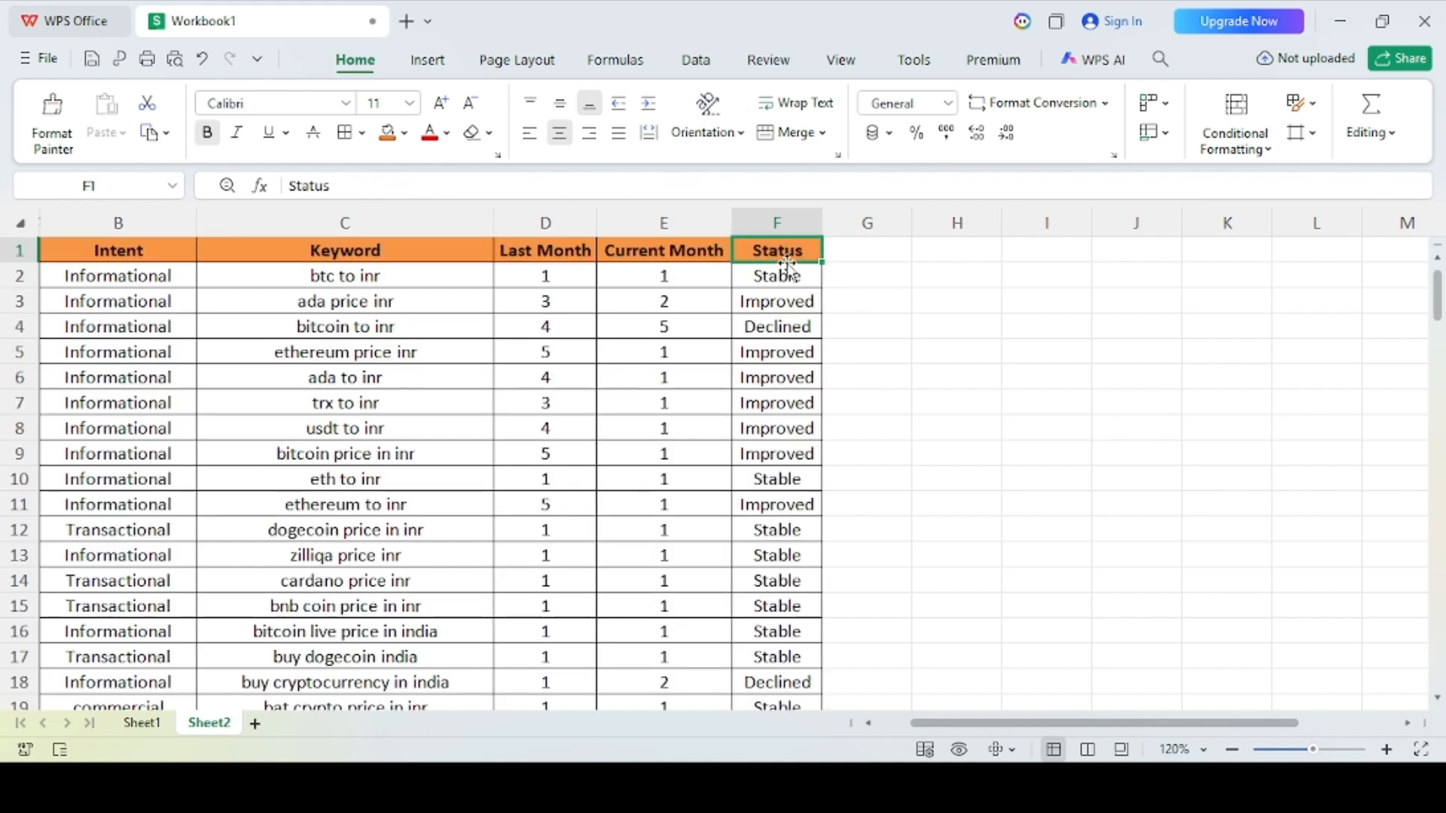
Step: Check the Status formula in row 3 against that row's Last Month and Current Month values
left_click(755, 304)
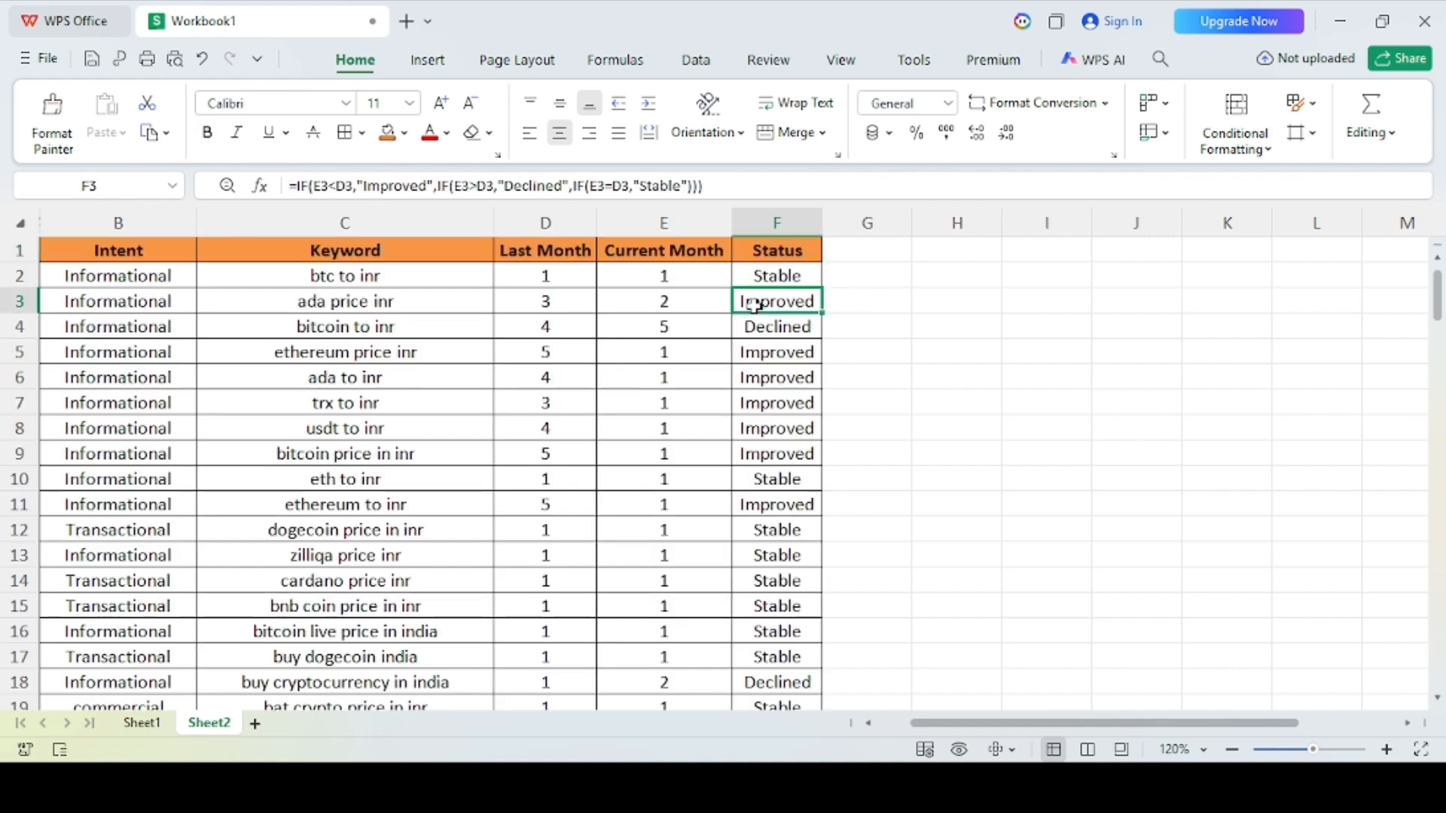
left_click(533, 307)
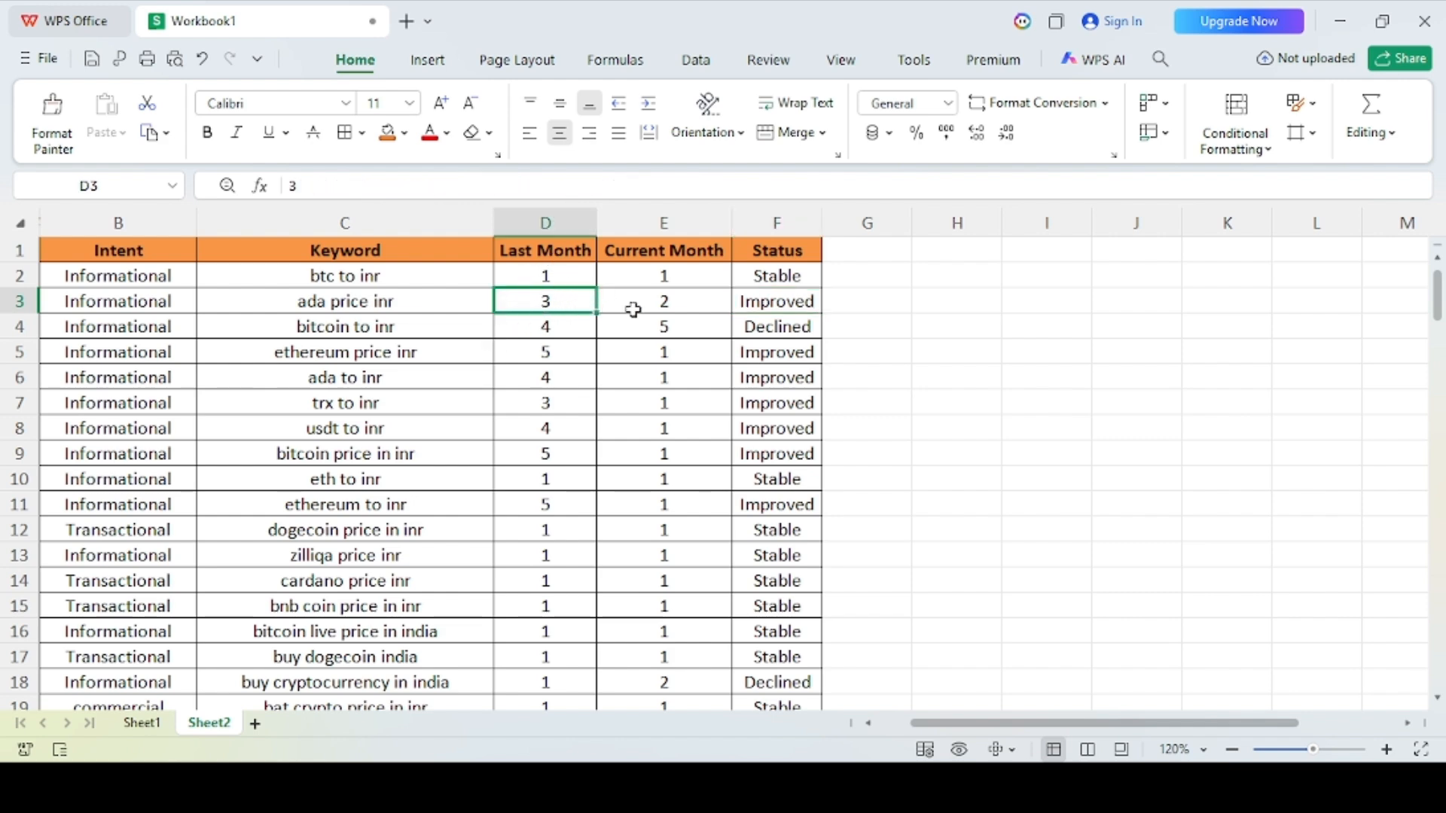
left_click(681, 306)
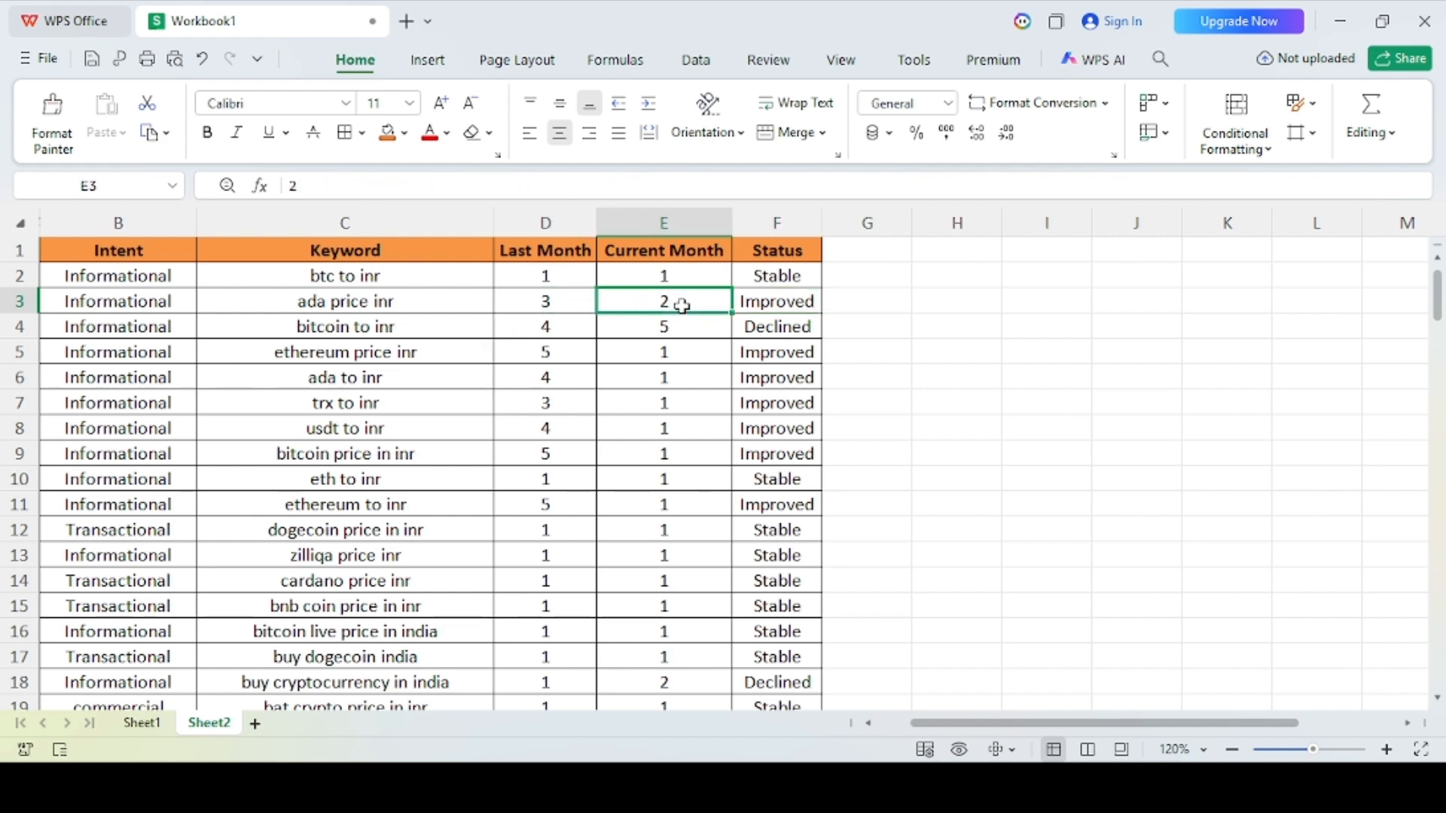
Step: Check the Status formulas in F3 and F4, comparing row 4's result with its Last Month and Current Month ranks
left_click(761, 305)
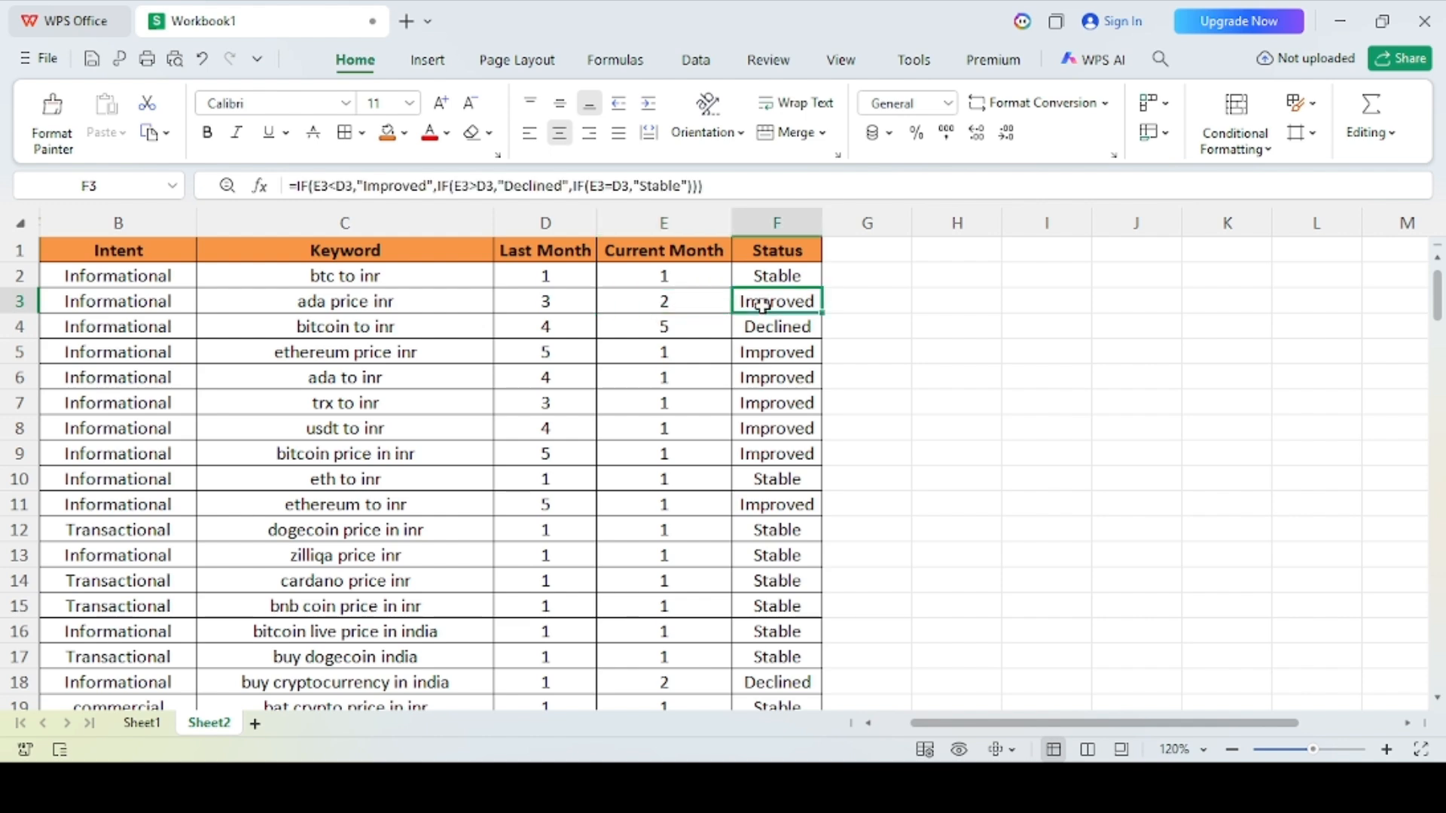
key("Down")
left_click(551, 329)
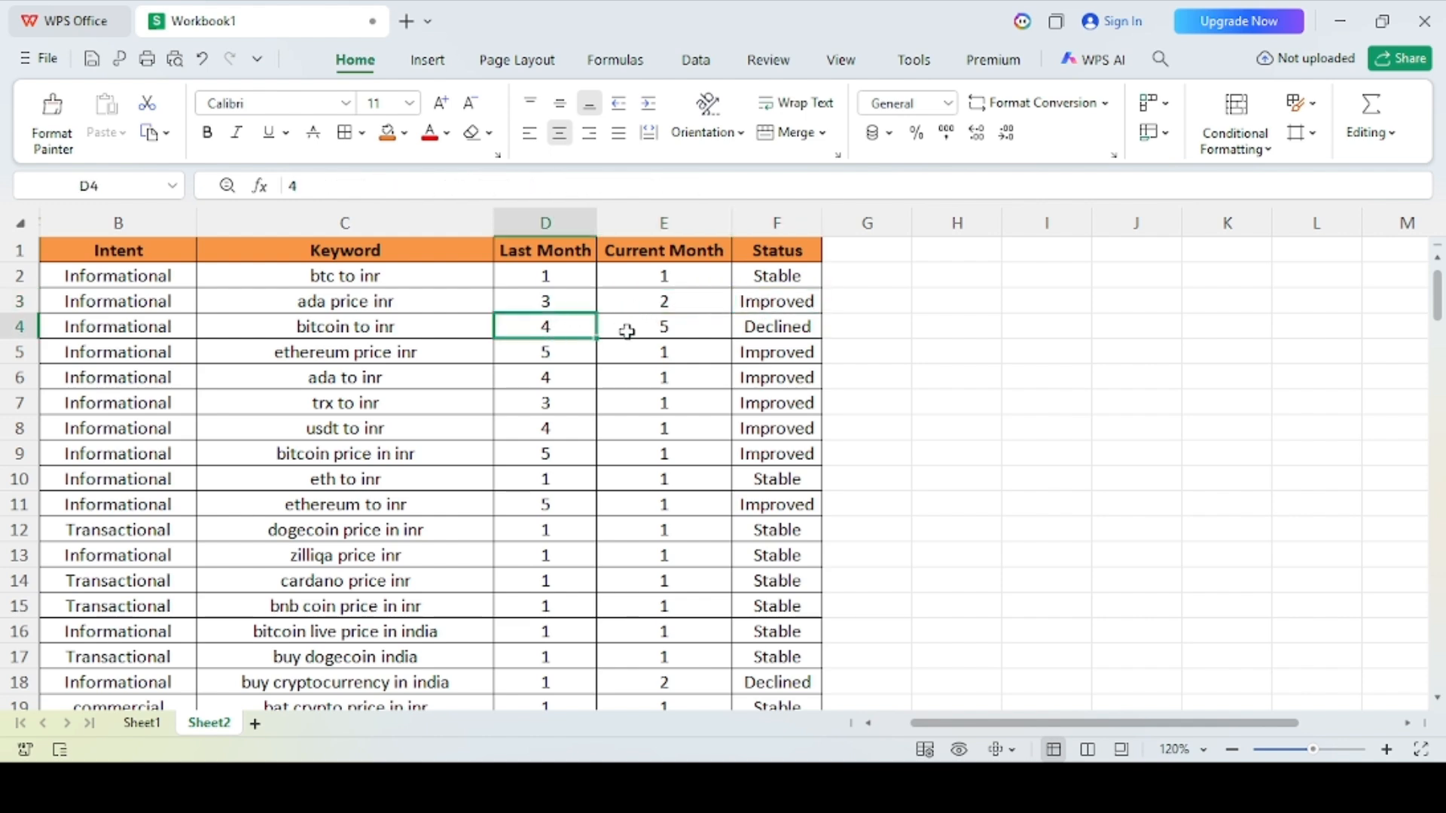
left_click(655, 330)
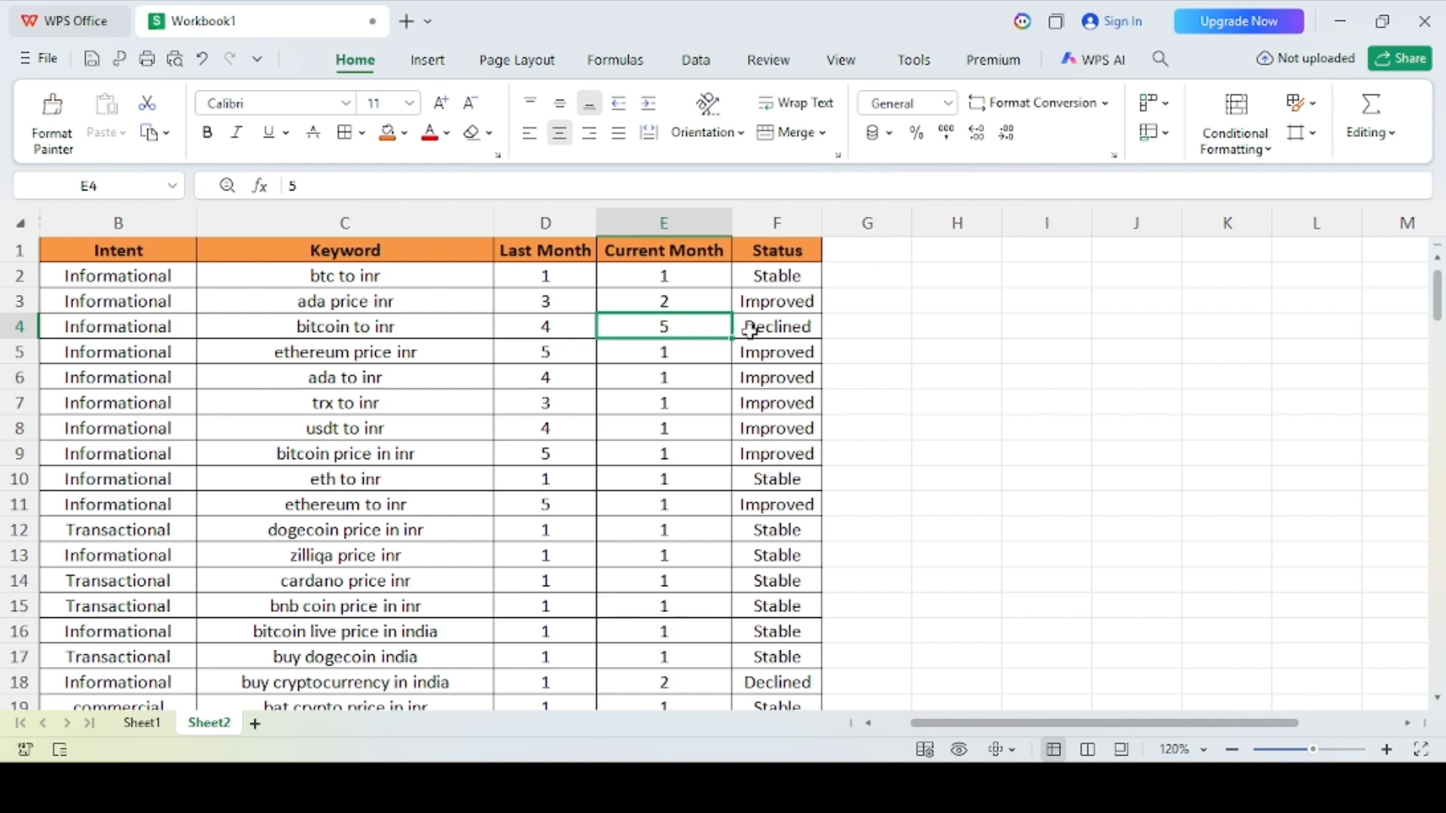
left_click(783, 326)
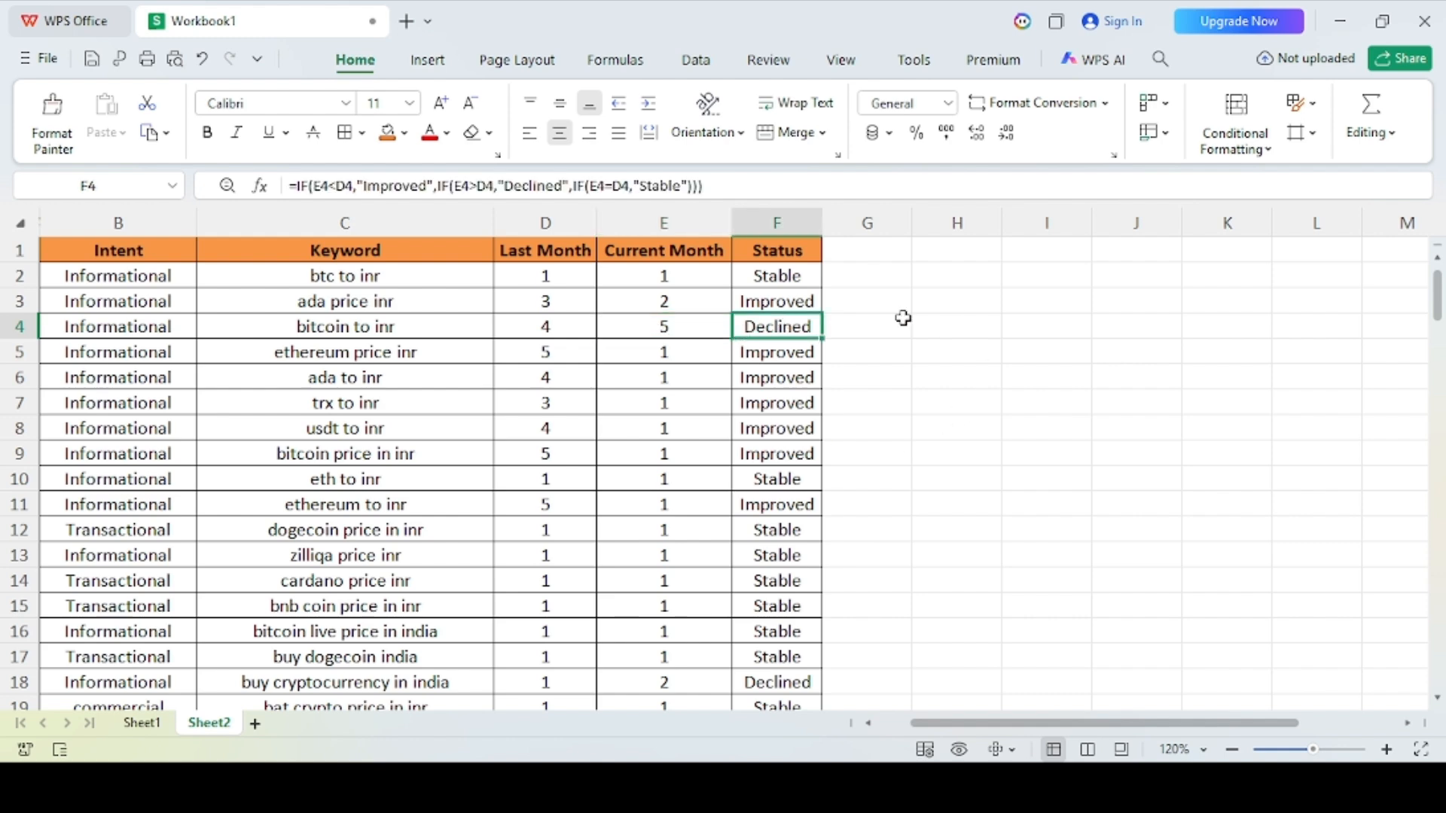
Step: Start a simple IF formula in G2 that tests whether E2 is less than D2
left_click(879, 279)
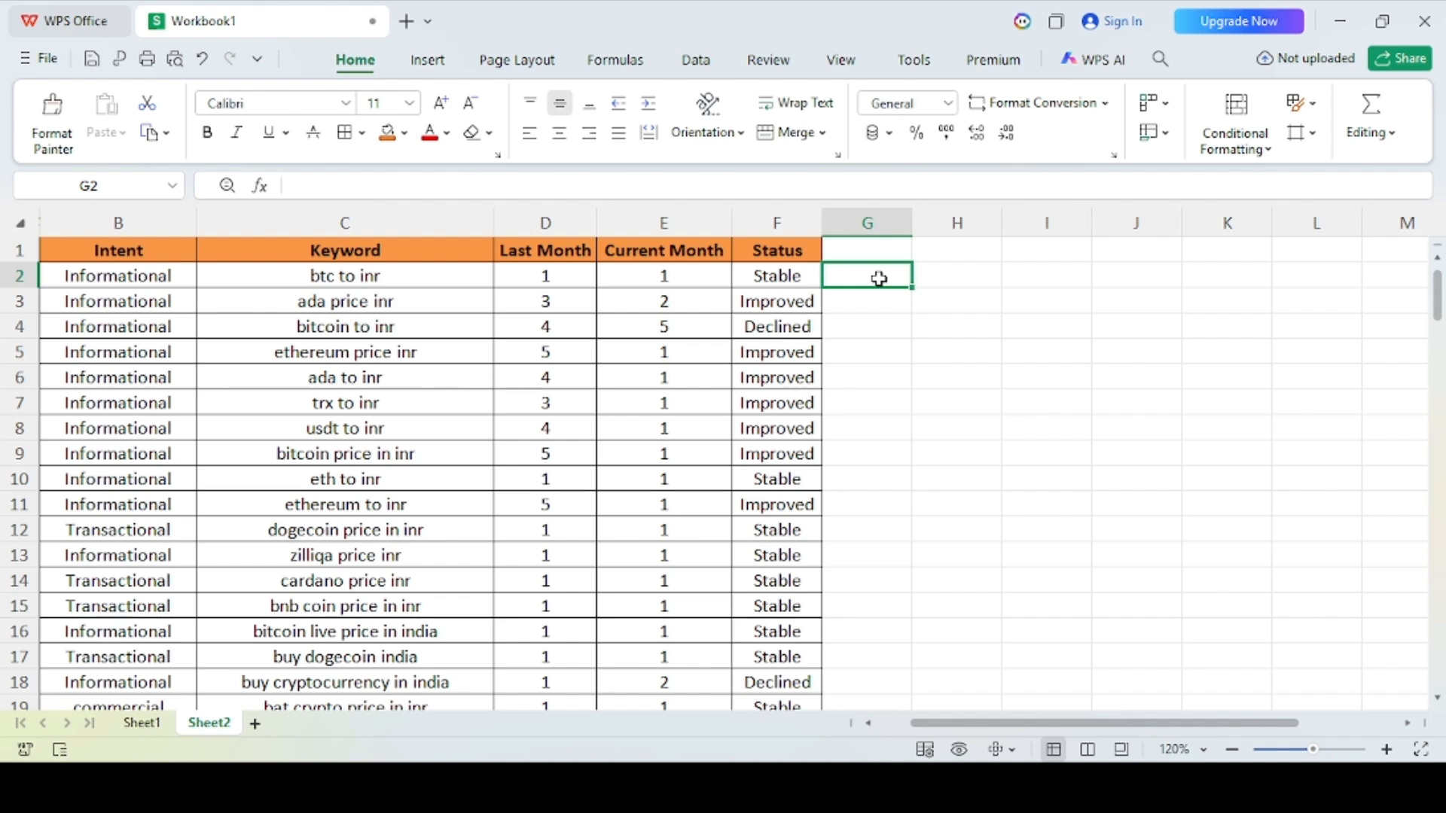
type("=")
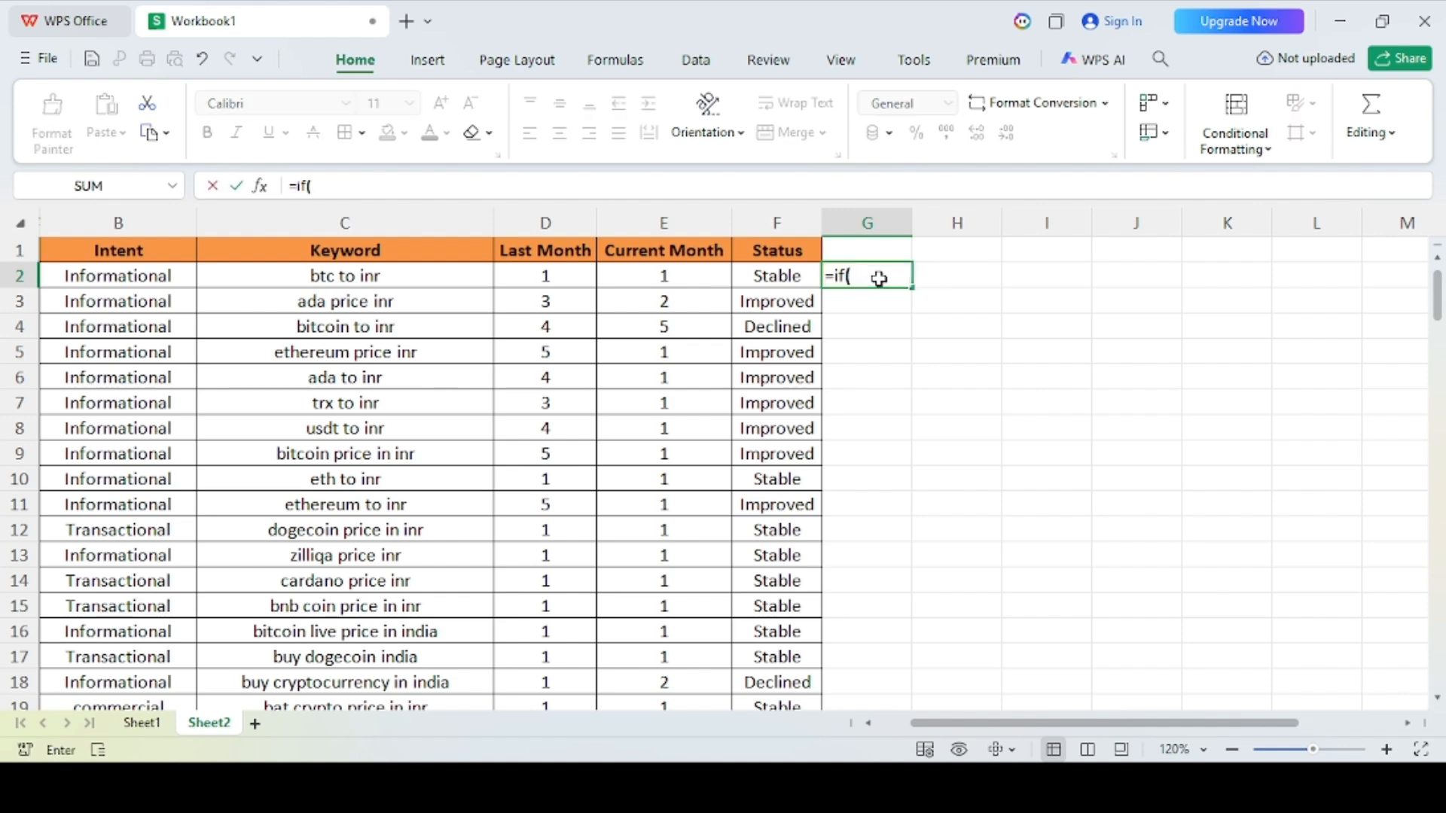
type("if(")
left_click(679, 276)
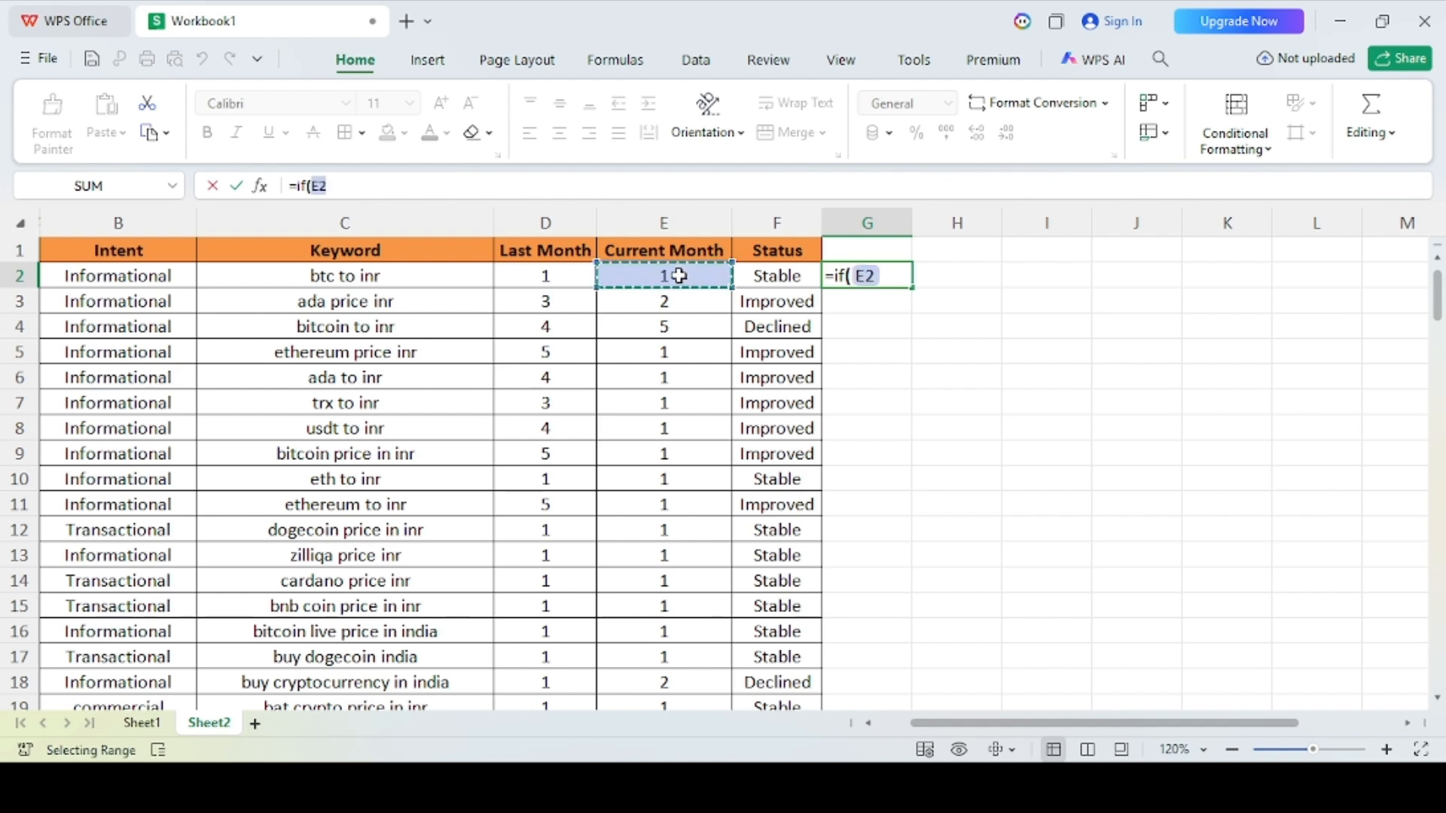
type("<")
left_click(551, 281)
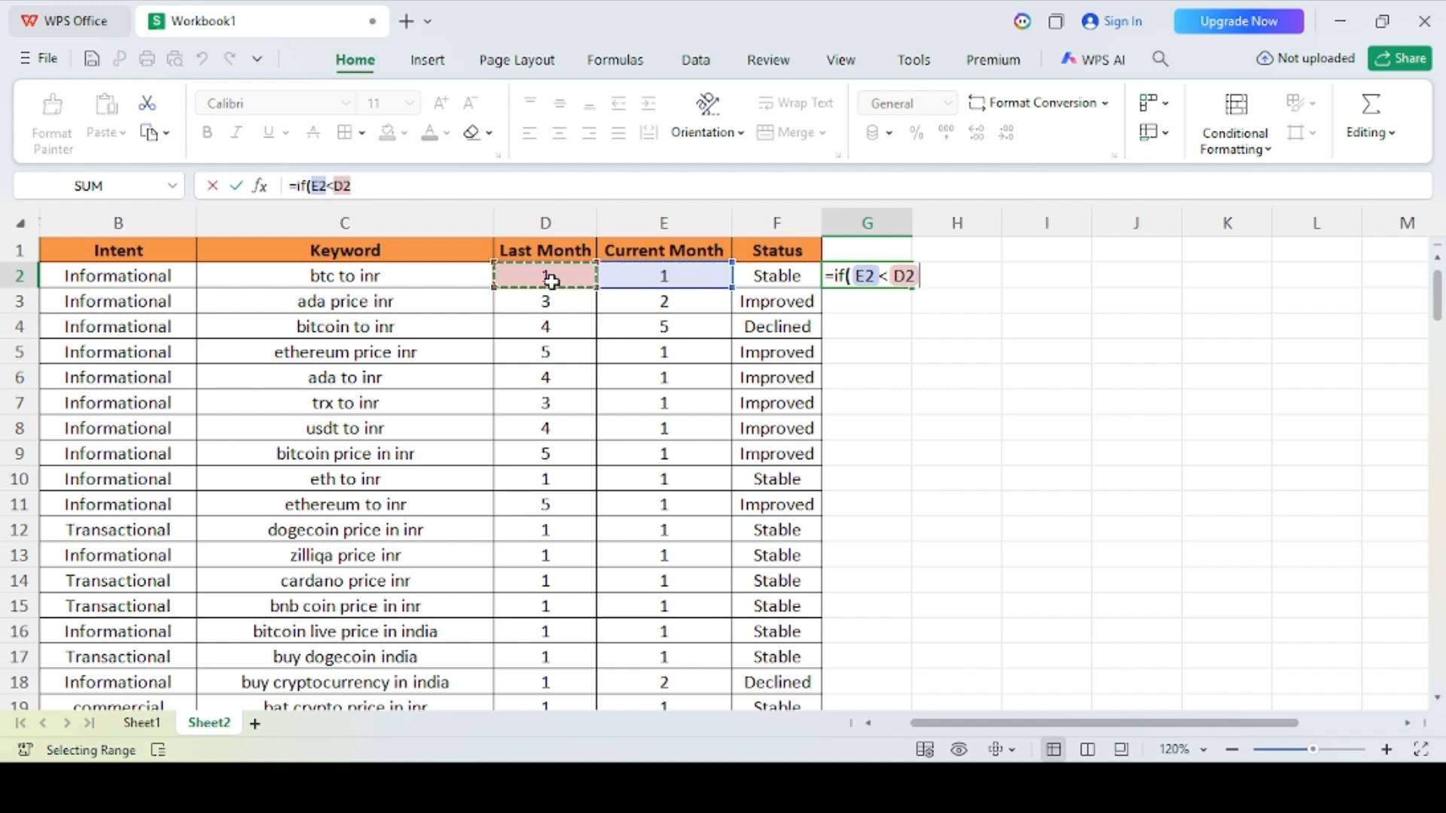
type(")")
key("BackSpace")
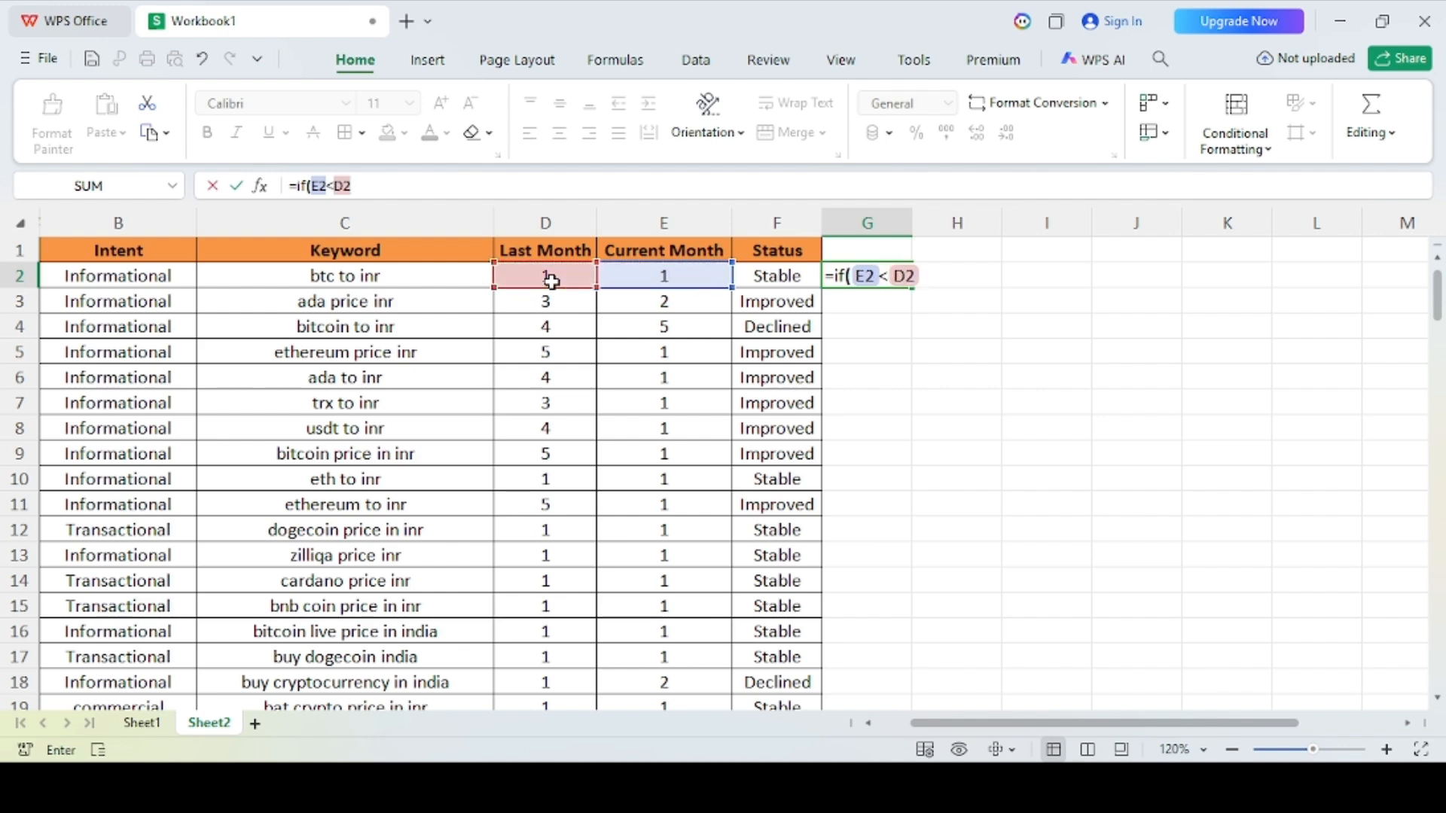
Step: Complete the G2 formula with "Improved" as the true result and "Declined" as the false result, and enter it
type(", @")
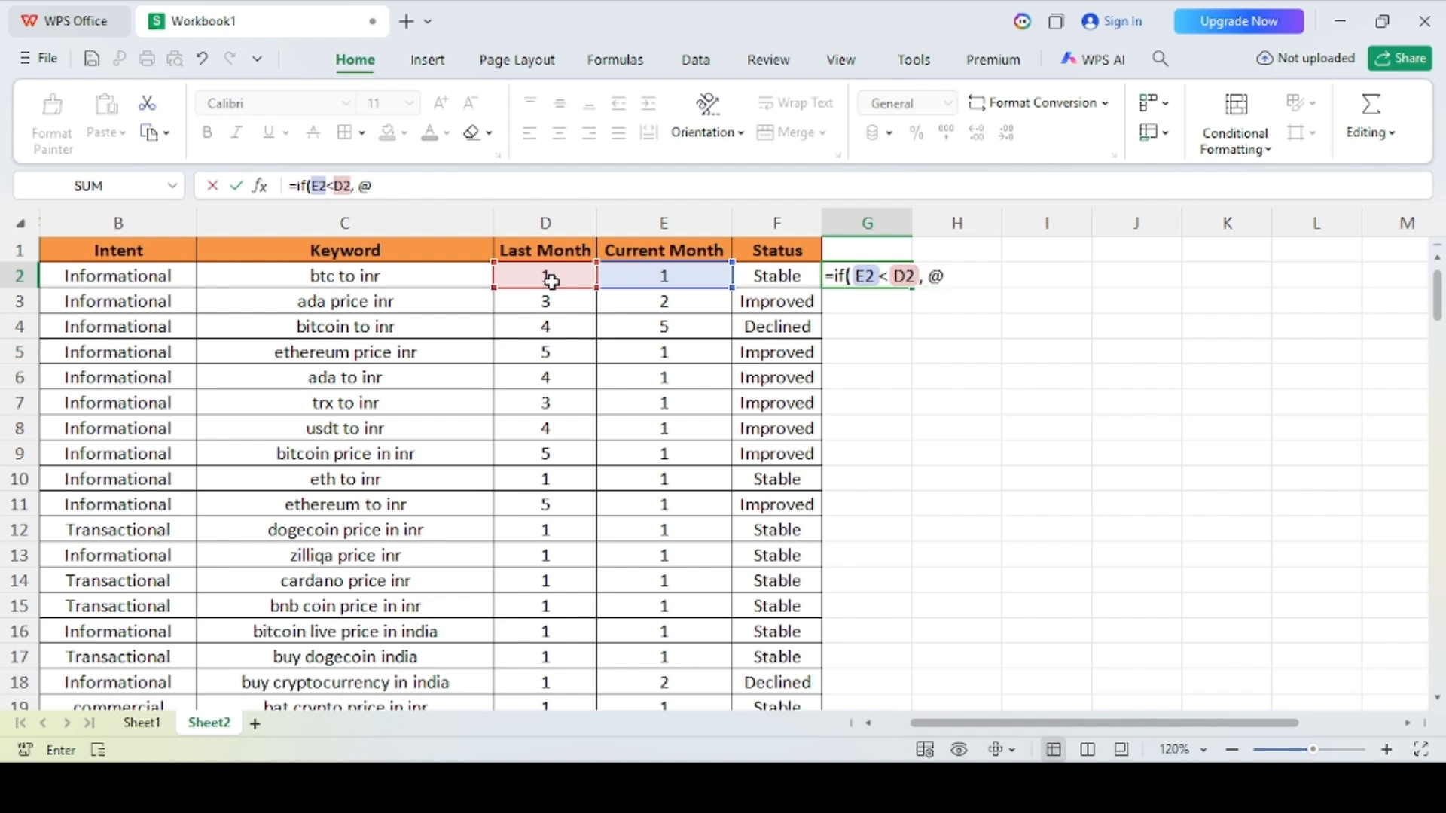
key("BackSpace")
type("\"Impro")
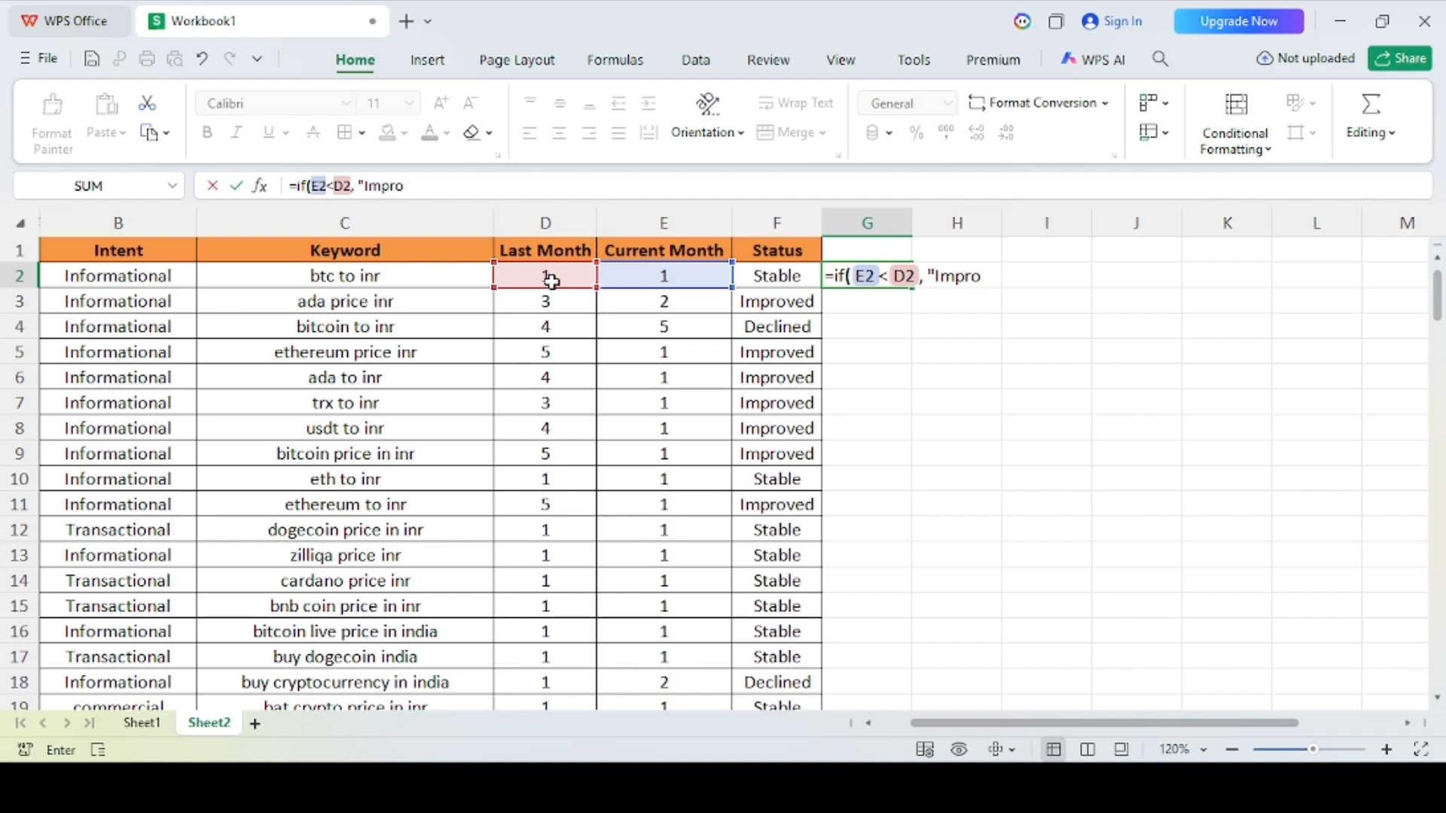
type("ved\", \"De")
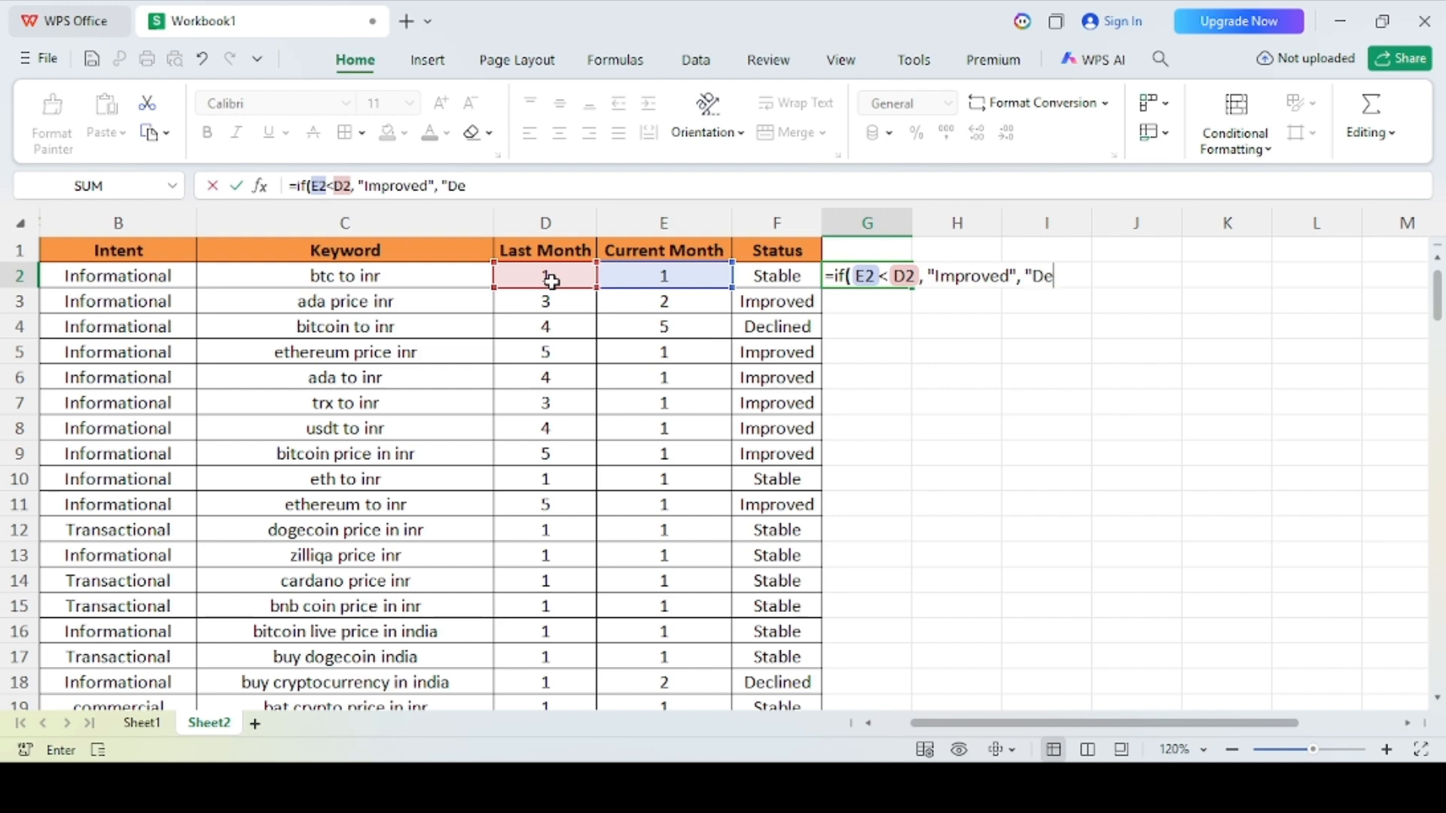
type("clined\"")
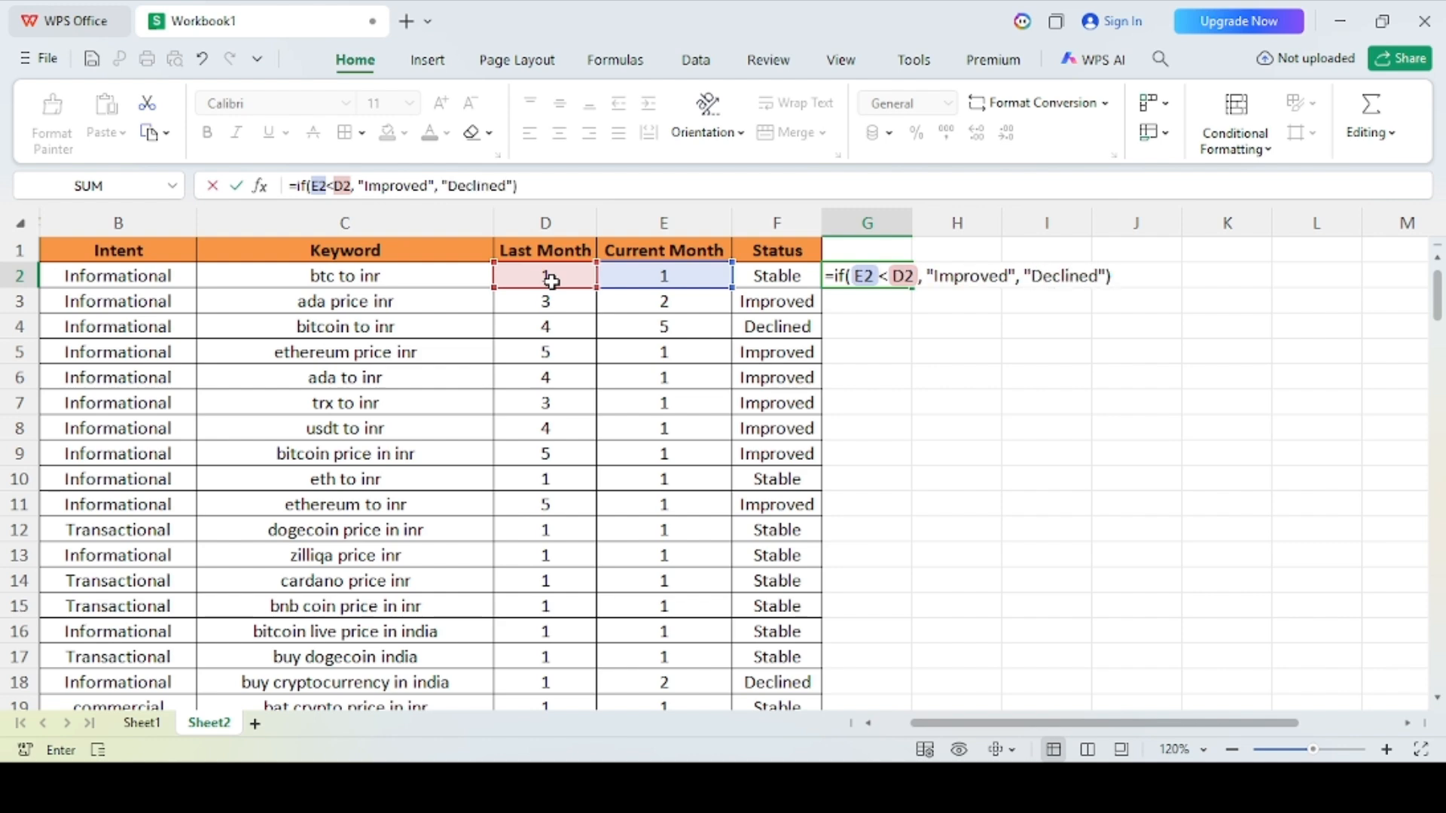
key("Return")
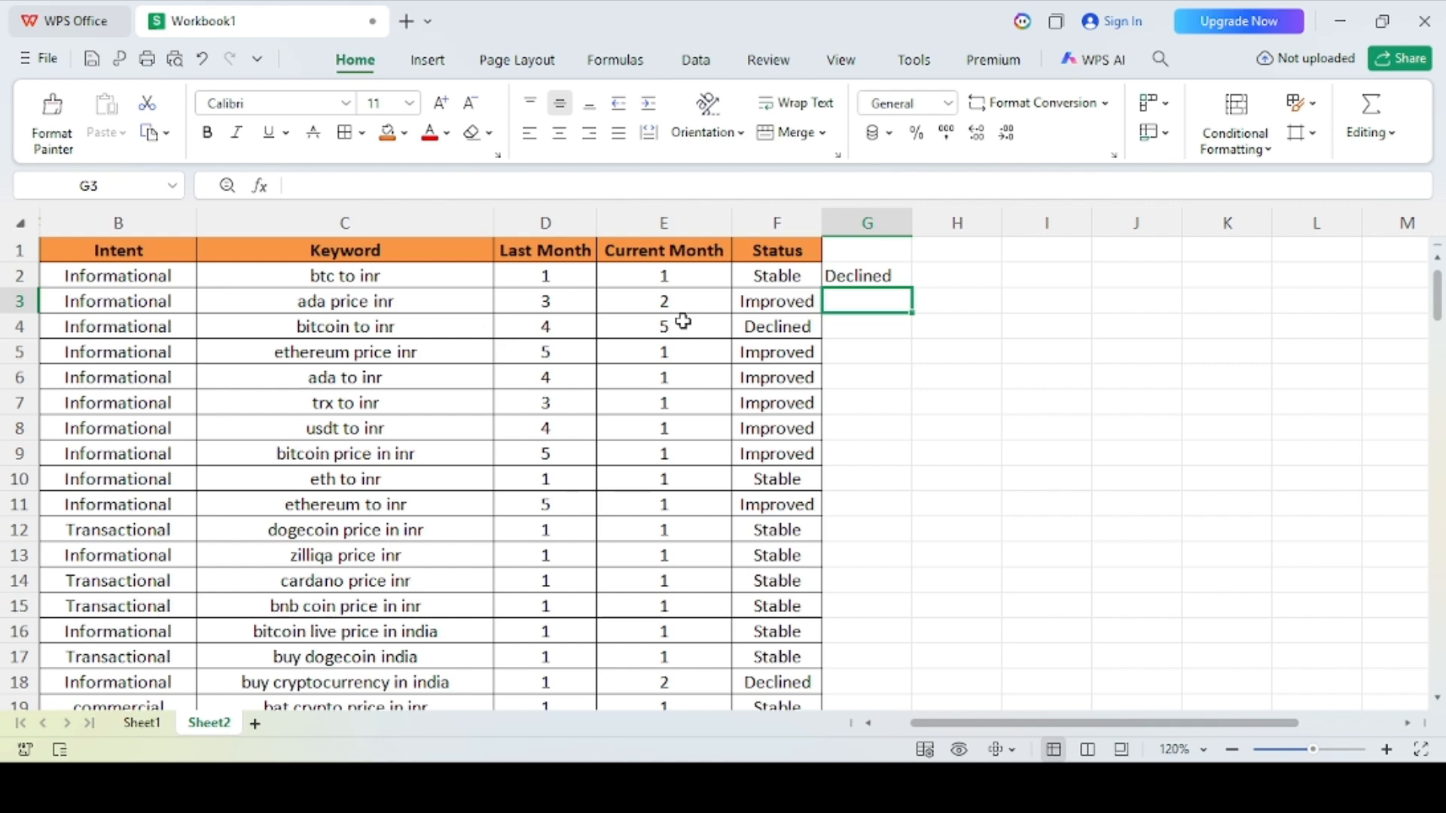
Step: Check the G2 formula's result against row 2's Last Month and Current Month ranks
left_click(837, 278)
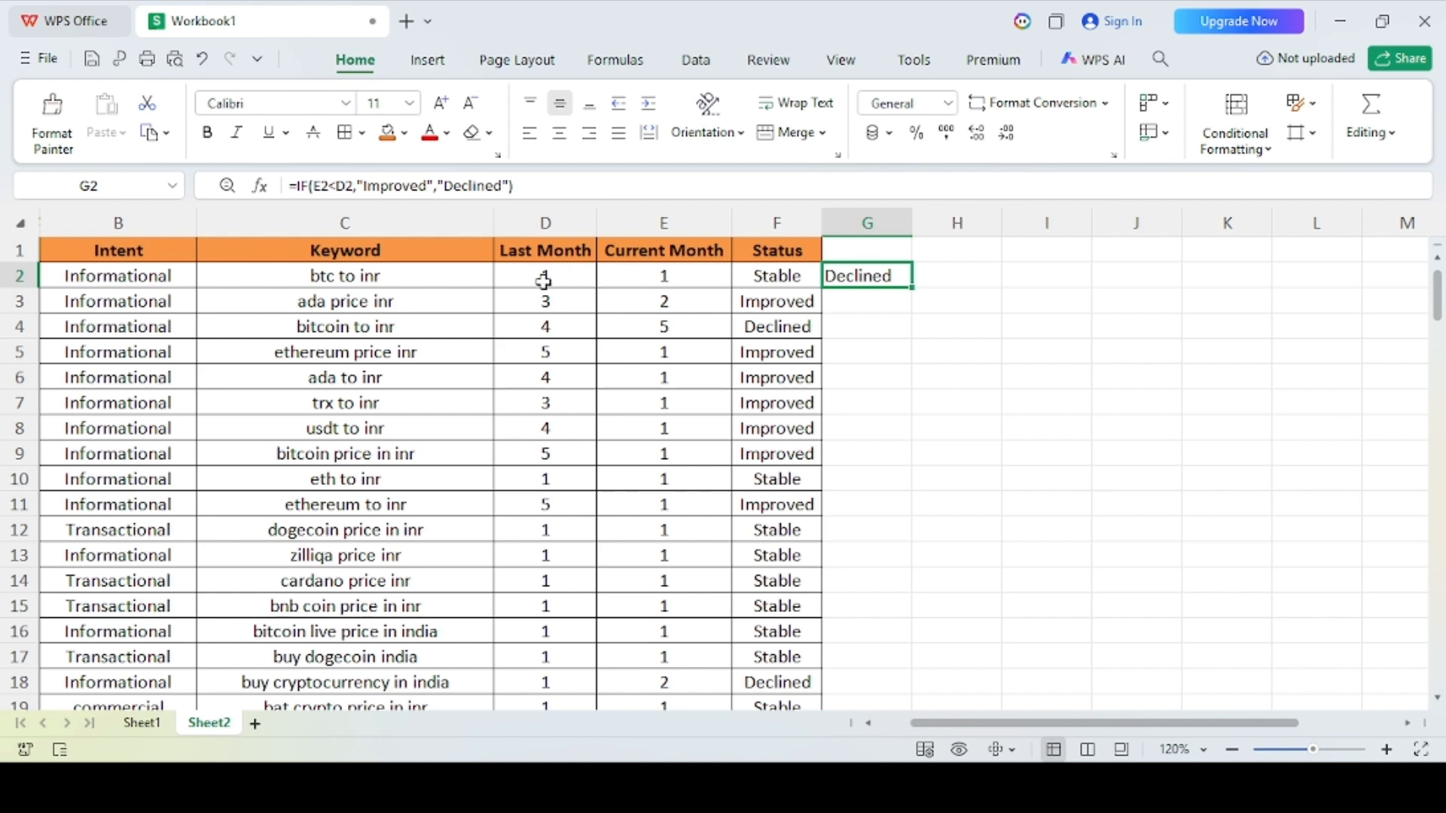
left_click(653, 276)
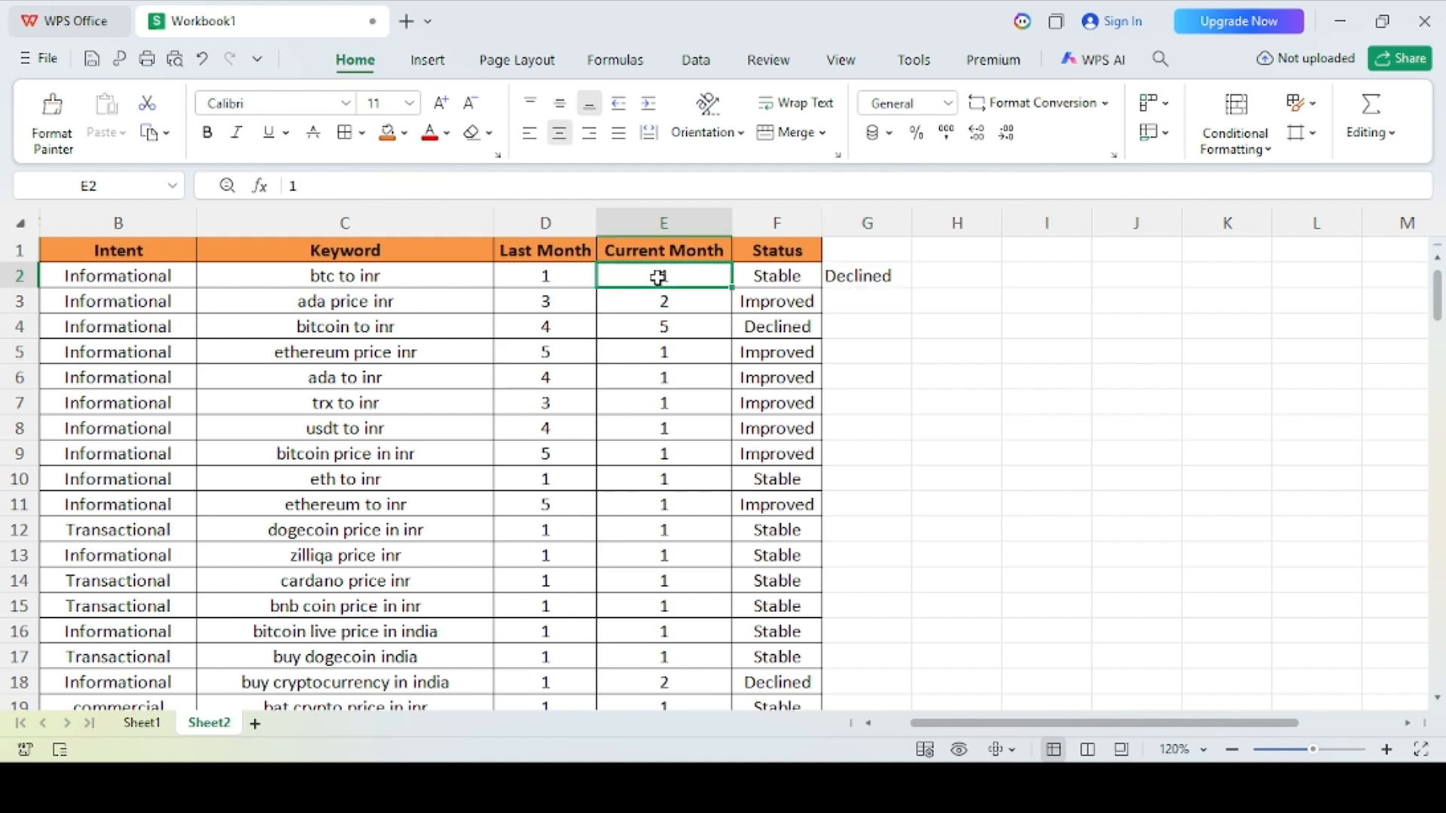